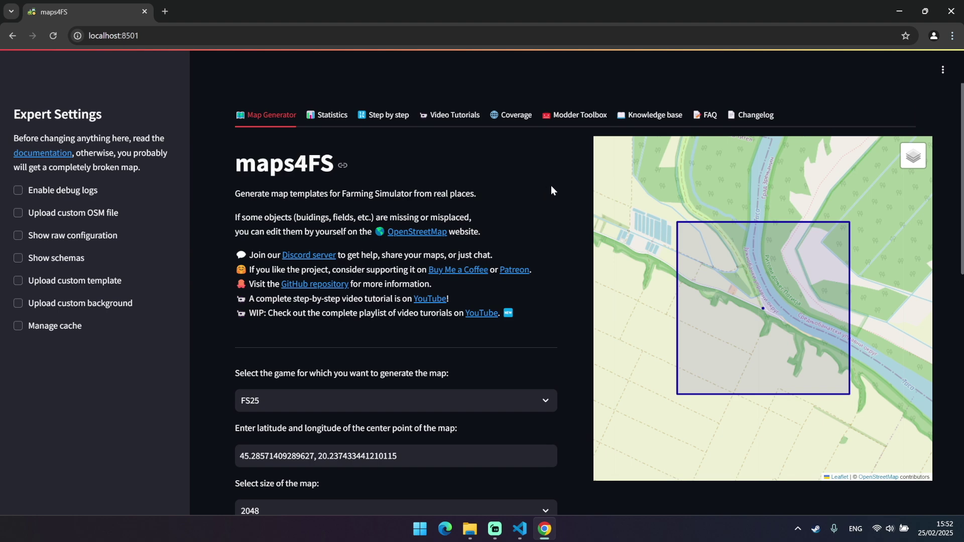
{"action": "scroll", "coordinate": [539, 245], "scroll_direction": "down", "scroll_amount": 2}
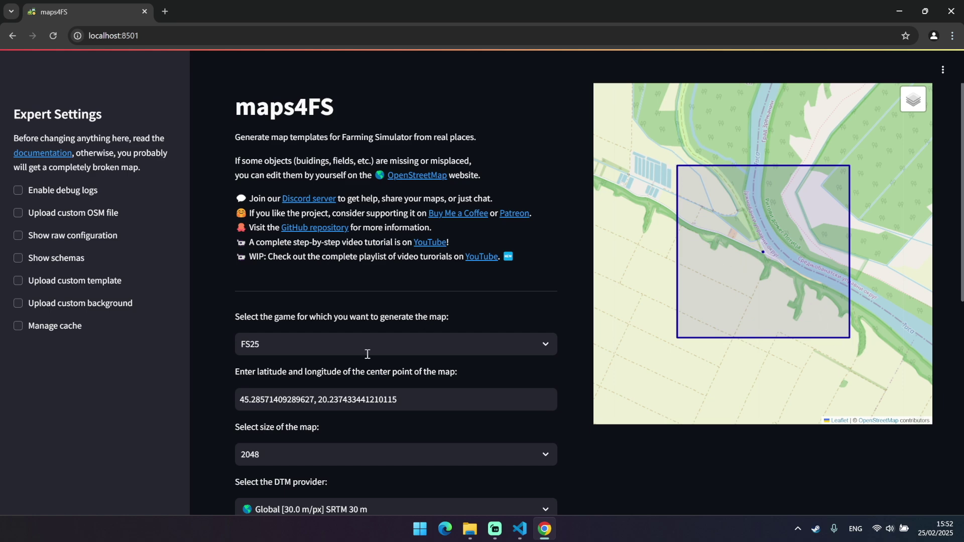
{"action": "scroll", "coordinate": [263, 385], "scroll_direction": "down", "scroll_amount": 1}
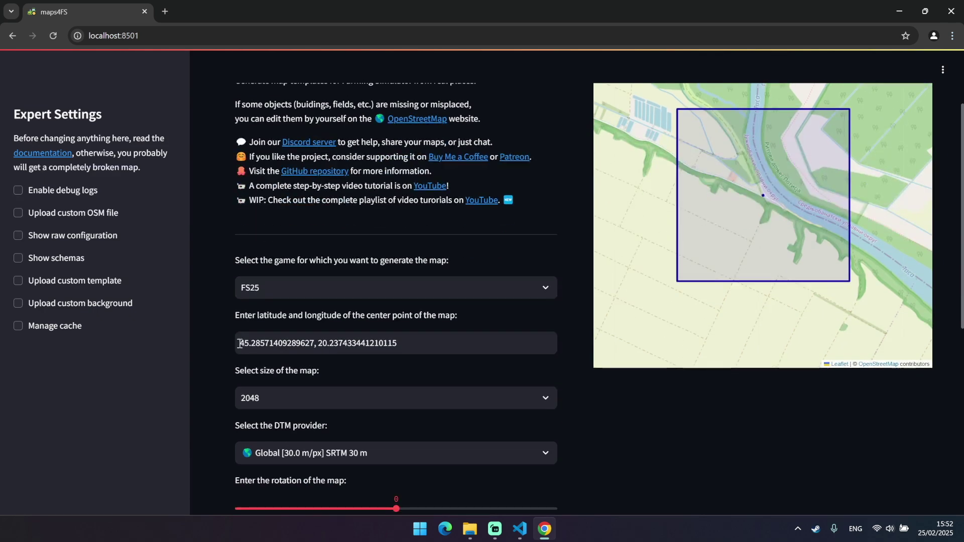
Inspect the map's centre coordinates, selecting and deselecting them without changes
{"action": "left_click_drag", "start_coordinate": [238, 343], "coordinate": [418, 348]}
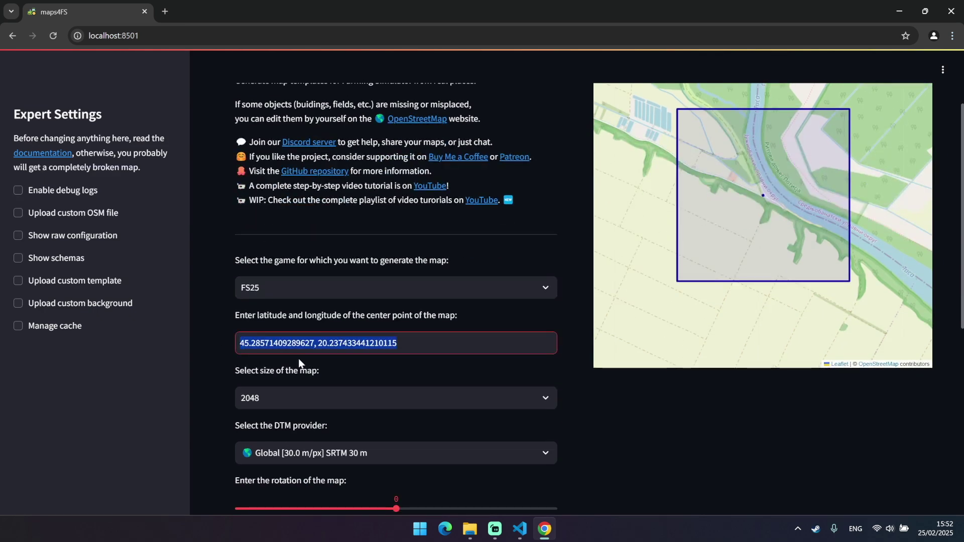
{"action": "left_click", "coordinate": [221, 334]}
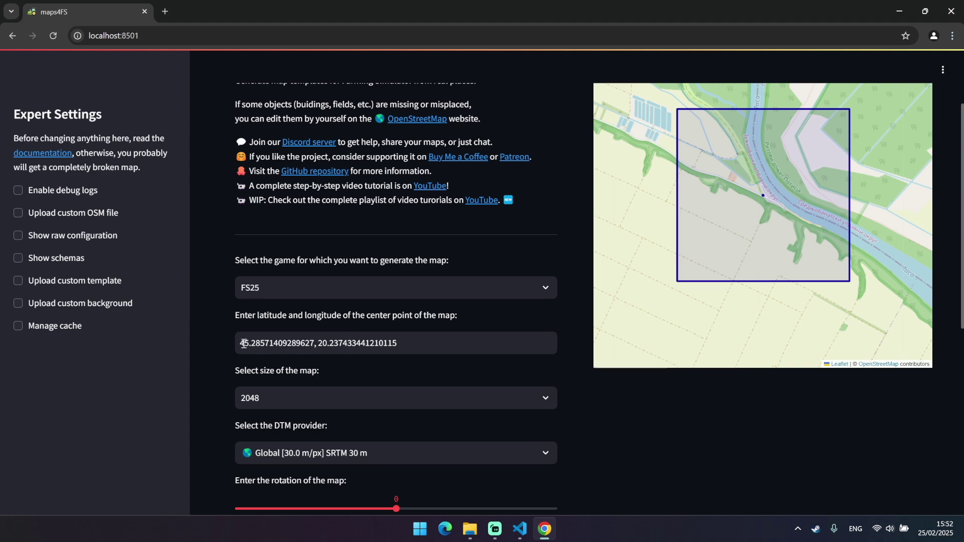
{"action": "left_click_drag", "start_coordinate": [240, 343], "coordinate": [422, 336]}
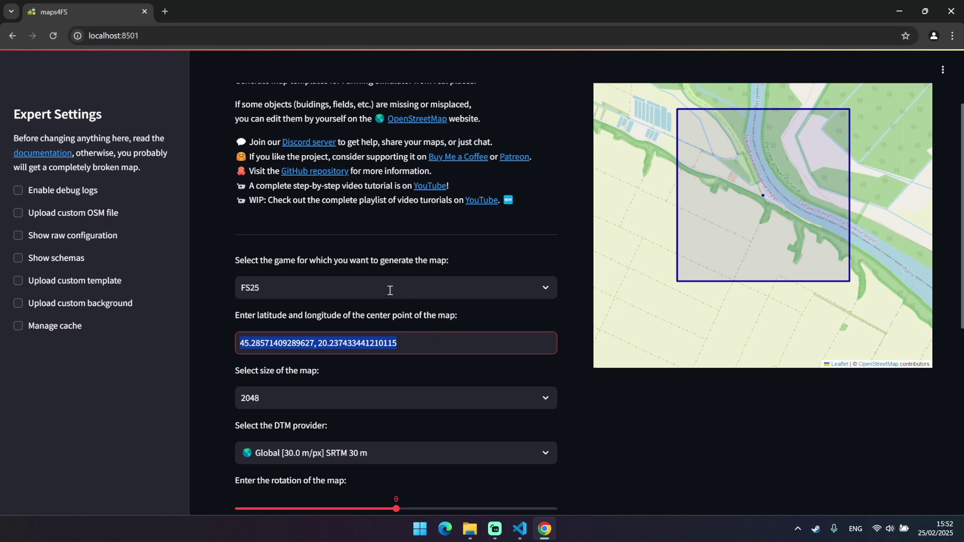
{"action": "left_click", "coordinate": [493, 318]}
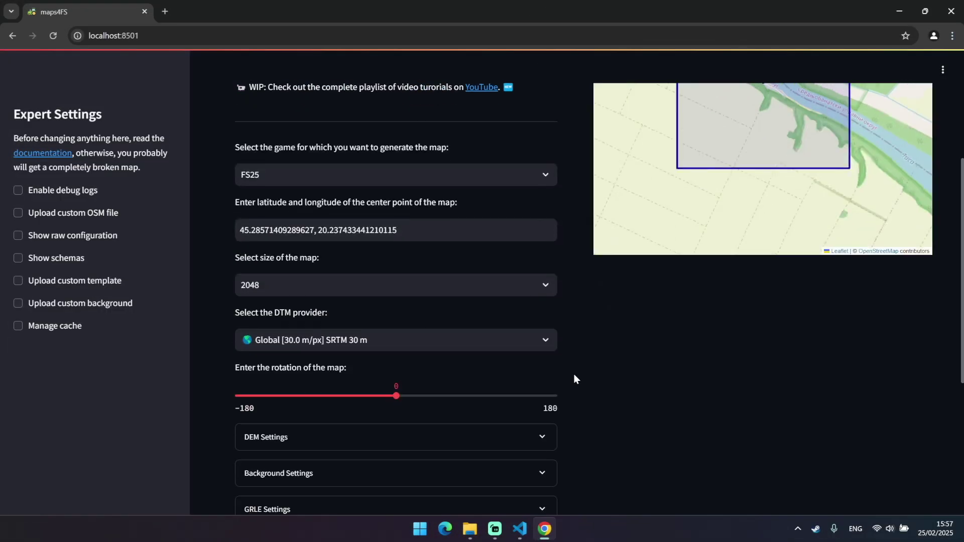
Keep map size 2048 and the SRTM 30 m provider, and set rotation to 25 degrees
{"action": "left_click", "coordinate": [481, 284]}
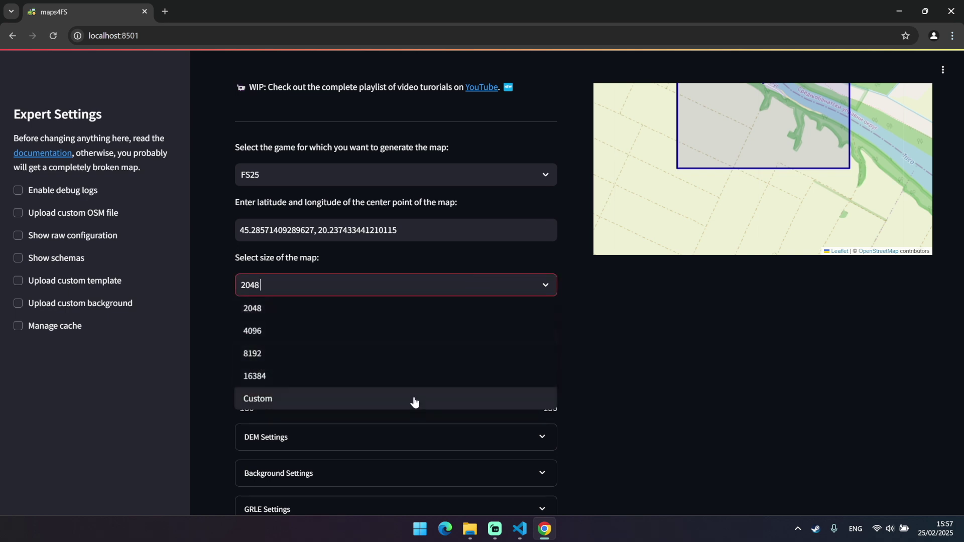
{"action": "left_click", "coordinate": [578, 276]}
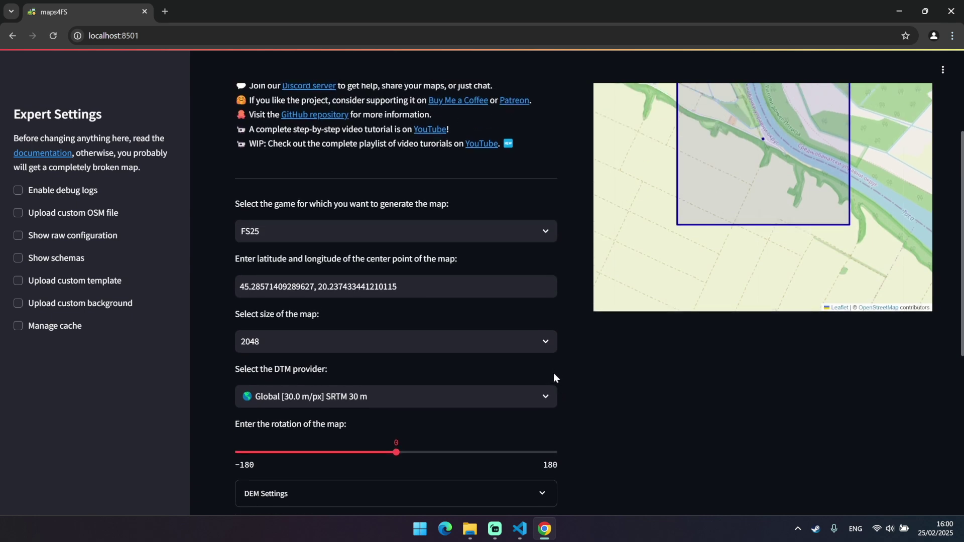
{"action": "scroll", "coordinate": [556, 396], "scroll_direction": "down", "scroll_amount": 1}
{"action": "left_click", "coordinate": [542, 345]}
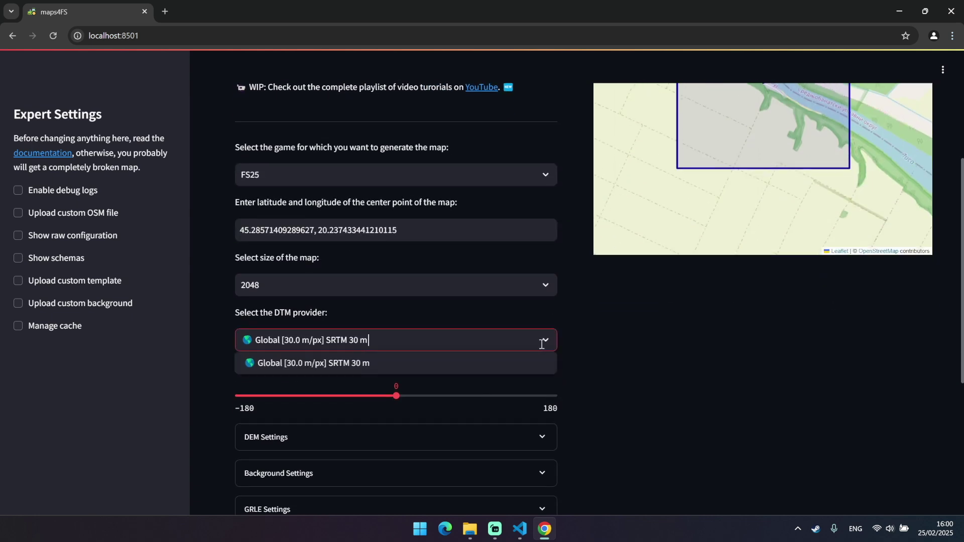
{"action": "left_click", "coordinate": [592, 353]}
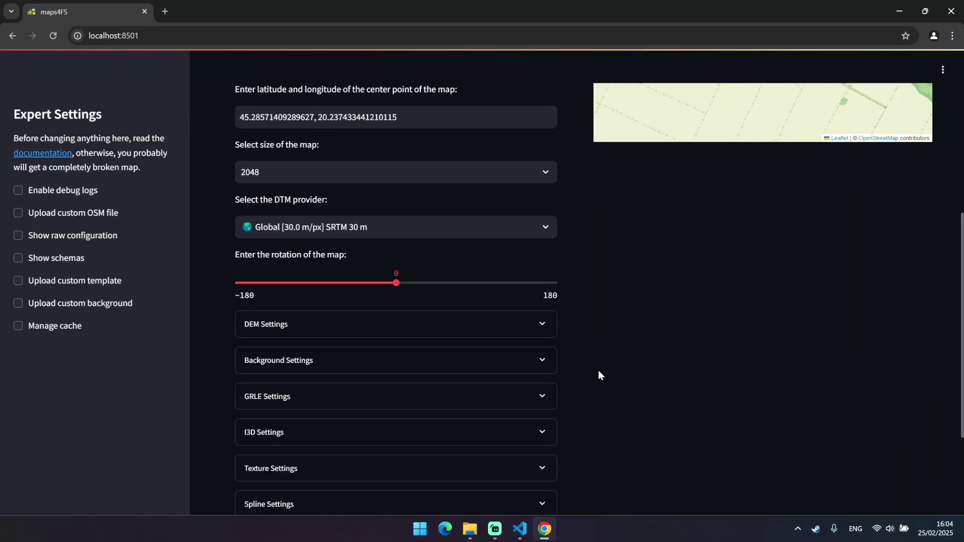
{"action": "scroll", "coordinate": [598, 370], "scroll_direction": "up", "scroll_amount": 3}
{"action": "scroll", "coordinate": [598, 370], "scroll_direction": "up", "scroll_amount": 1}
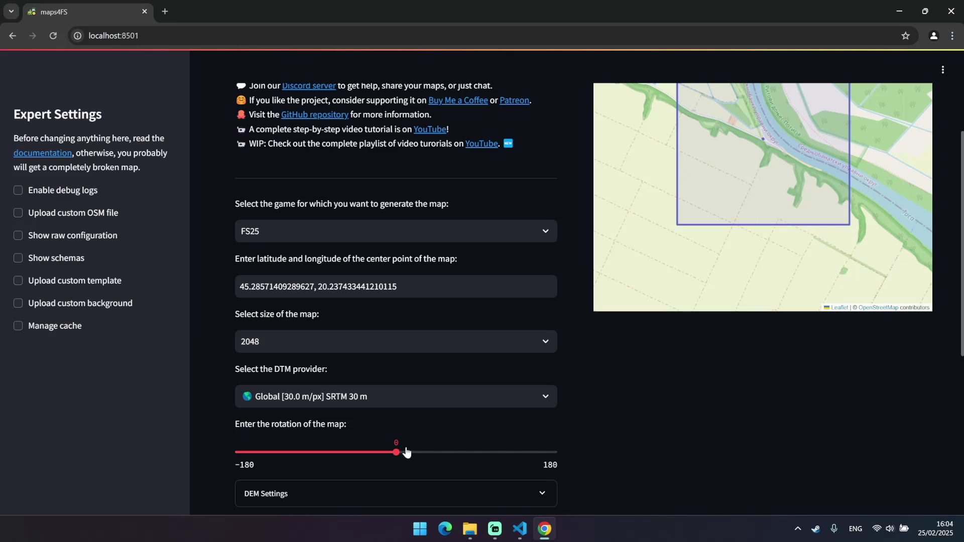
{"action": "left_click_drag", "start_coordinate": [396, 452], "coordinate": [417, 455]}
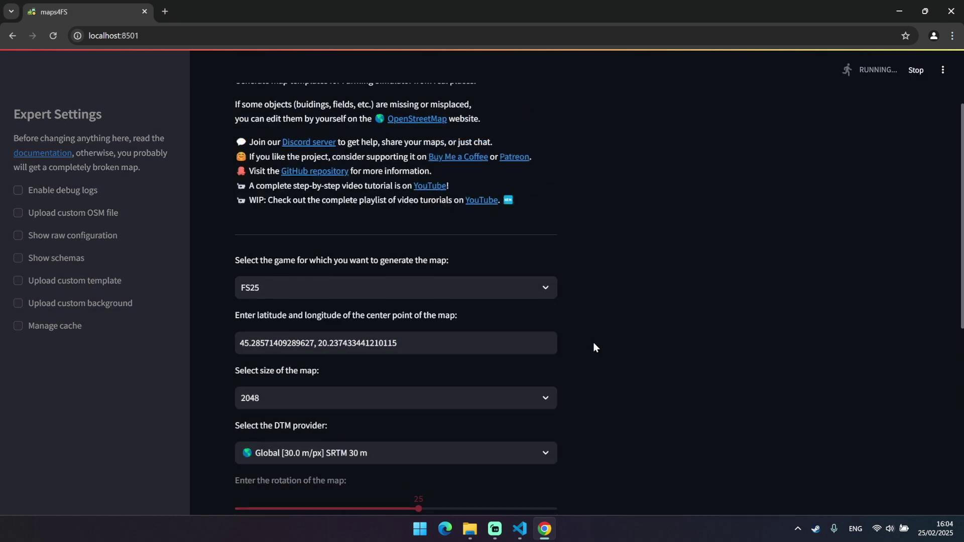
{"action": "scroll", "coordinate": [675, 273], "scroll_direction": "up", "scroll_amount": 2}
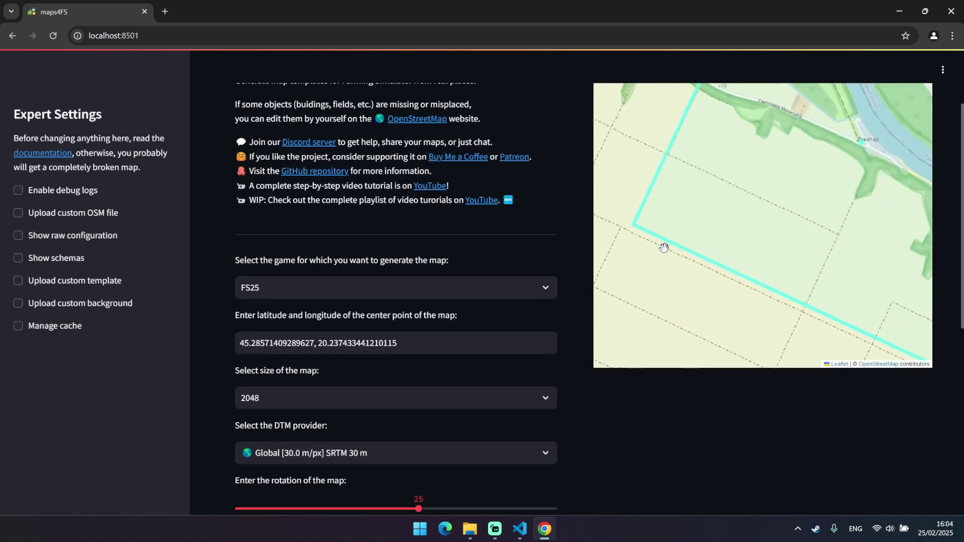
{"action": "scroll", "coordinate": [675, 273], "scroll_direction": "up", "scroll_amount": 1}
{"action": "scroll", "coordinate": [675, 272], "scroll_direction": "down", "scroll_amount": 2}
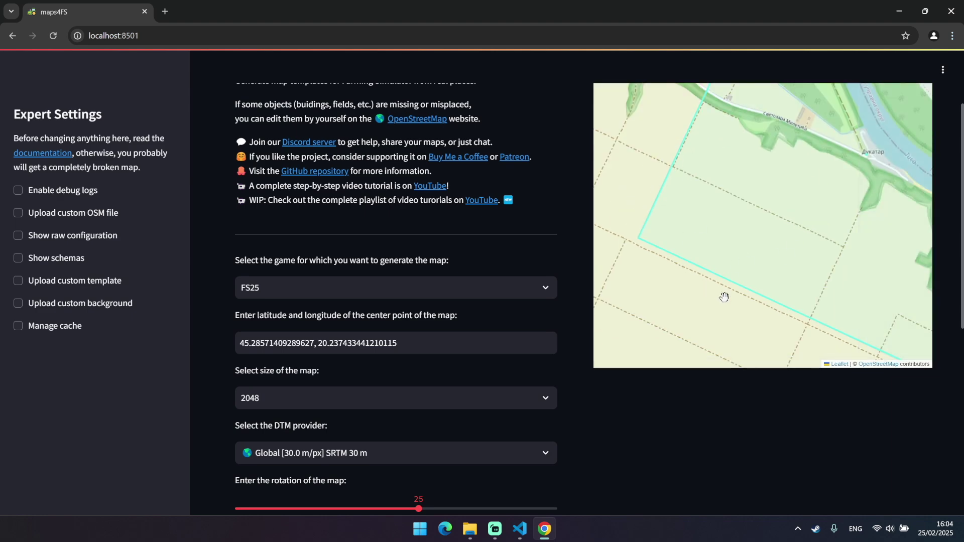
{"action": "scroll", "coordinate": [719, 291], "scroll_direction": "down", "scroll_amount": 1}
{"action": "scroll", "coordinate": [719, 290], "scroll_direction": "down", "scroll_amount": 2}
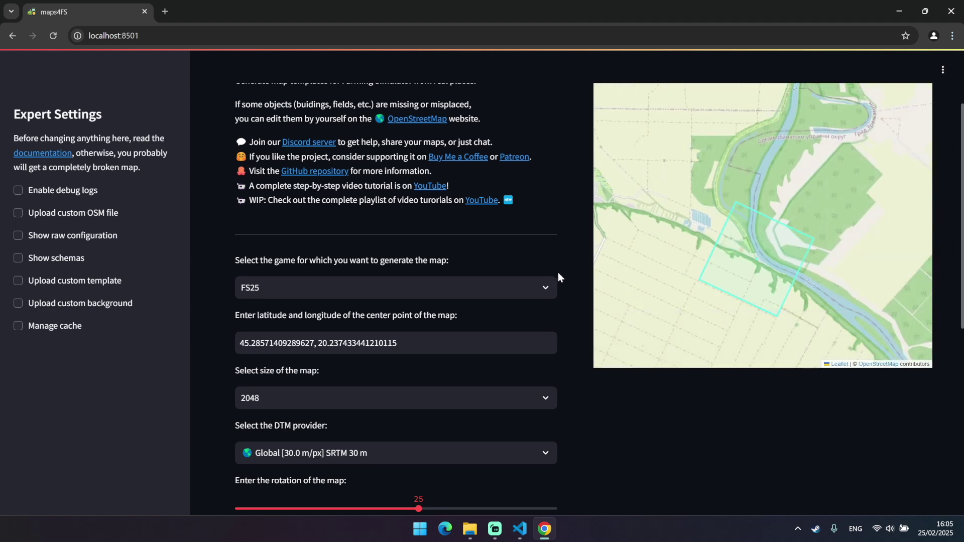
{"action": "scroll", "coordinate": [571, 304], "scroll_direction": "down", "scroll_amount": 3}
{"action": "scroll", "coordinate": [570, 305], "scroll_direction": "down", "scroll_amount": 2}
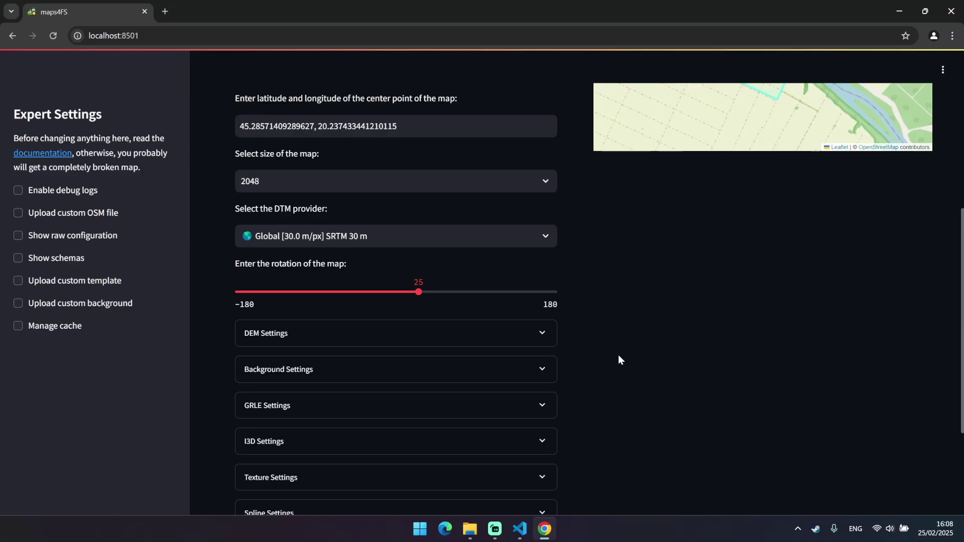
Expand DEM Settings and set Water Depth to 5
{"action": "left_click", "coordinate": [464, 333]}
{"action": "scroll", "coordinate": [468, 333], "scroll_direction": "down", "scroll_amount": 5}
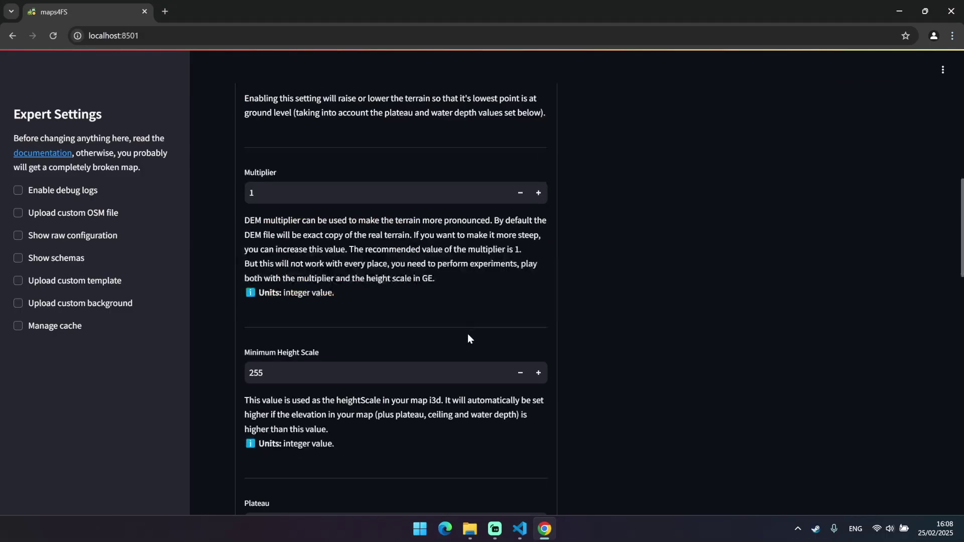
{"action": "scroll", "coordinate": [468, 333], "scroll_direction": "down", "scroll_amount": 5}
{"action": "scroll", "coordinate": [468, 334], "scroll_direction": "down", "scroll_amount": 5}
{"action": "scroll", "coordinate": [452, 324], "scroll_direction": "down", "scroll_amount": 2}
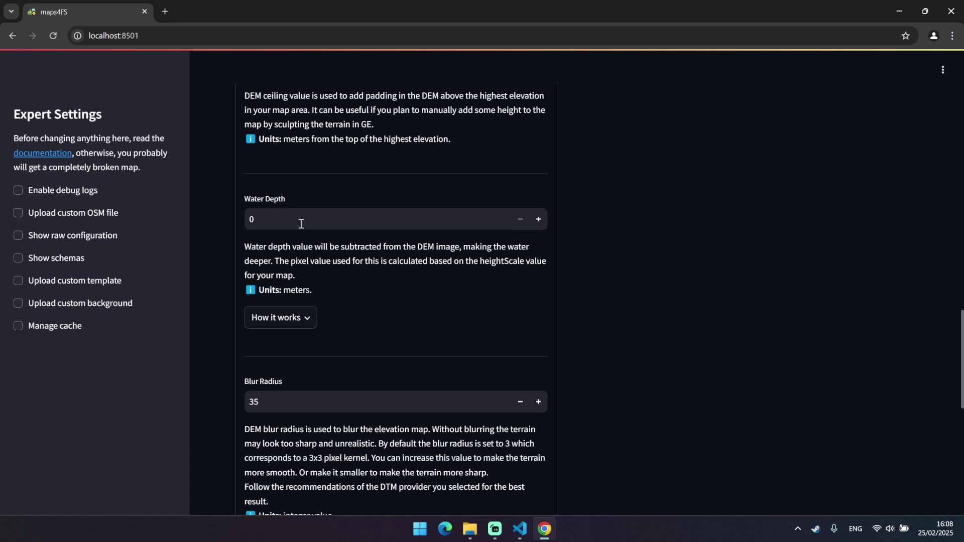
{"action": "double_click", "coordinate": [293, 219]}
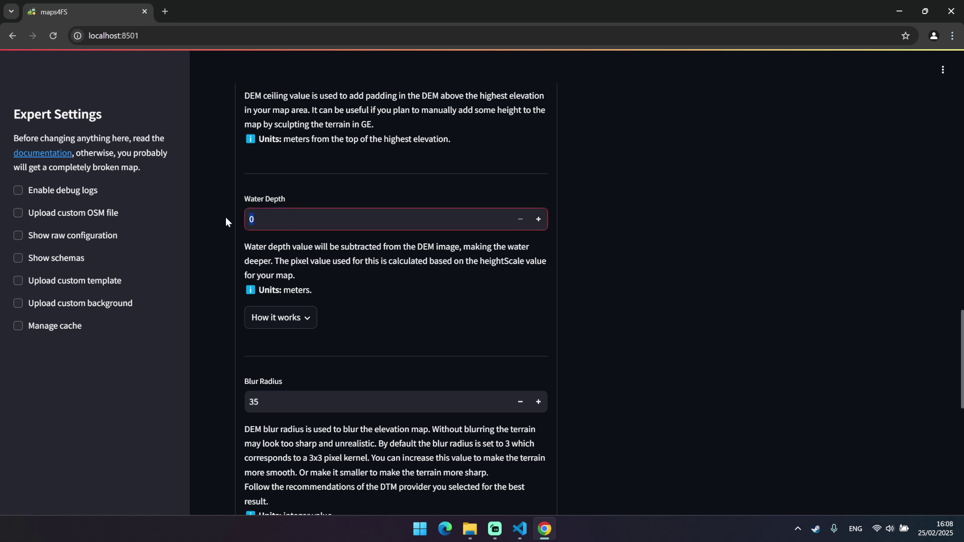
{"action": "type", "text": "5"}
{"action": "key", "text": "Return"}
Review the Water Depth explanation, then change Blur Radius from 35 to 3
{"action": "left_click", "coordinate": [281, 317]}
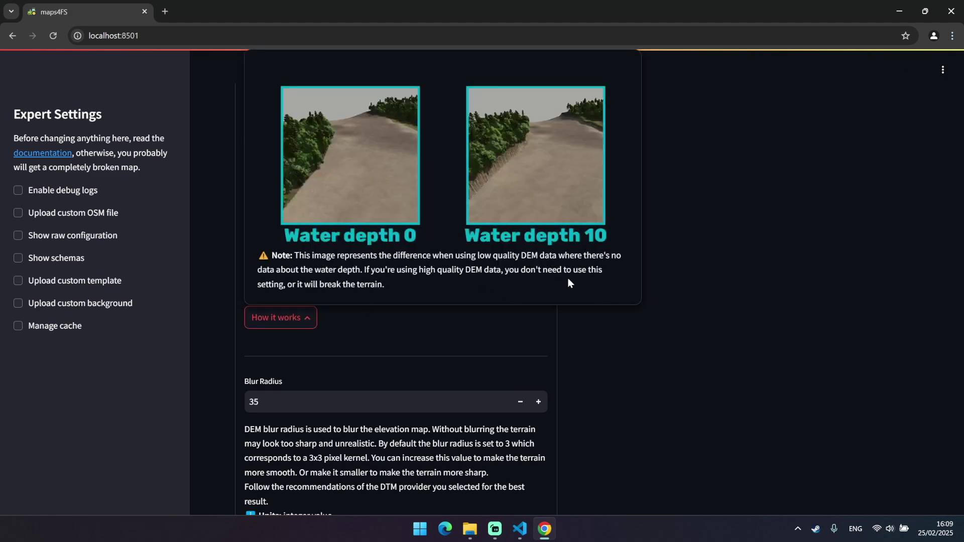
{"action": "left_click", "coordinate": [482, 324]}
{"action": "left_click", "coordinate": [301, 318]}
{"action": "left_click", "coordinate": [439, 336]}
{"action": "scroll", "coordinate": [407, 332], "scroll_direction": "down", "scroll_amount": 2}
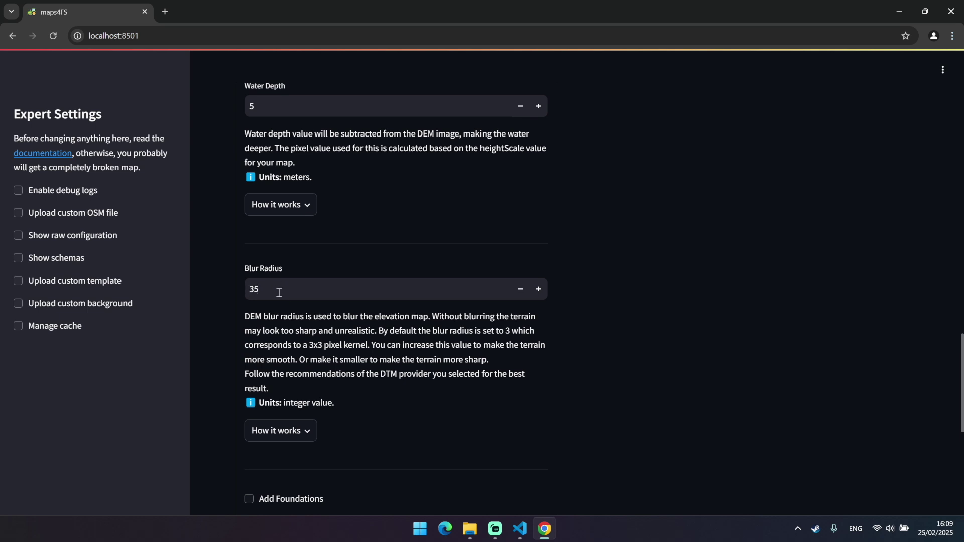
{"action": "left_click_drag", "start_coordinate": [285, 288], "coordinate": [243, 289]}
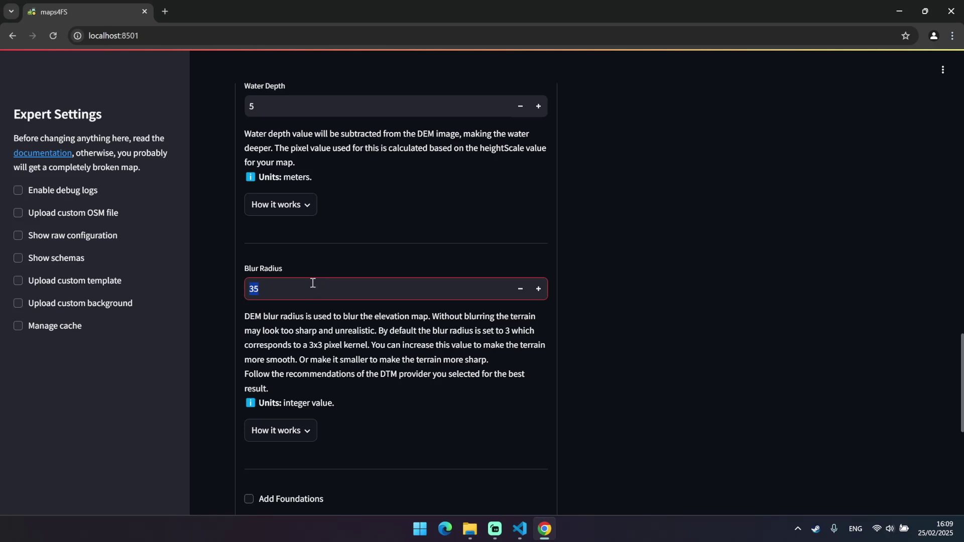
{"action": "type", "text": "3"}
{"action": "key", "text": "Return"}
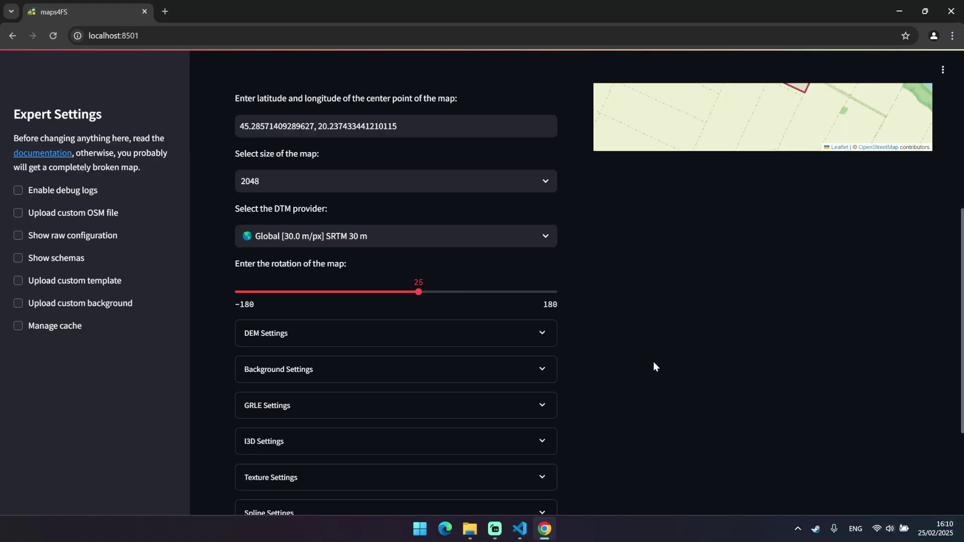
In Background Settings, enable Generate Background and Generate Water, and preview Remove Center
{"action": "left_click", "coordinate": [545, 370]}
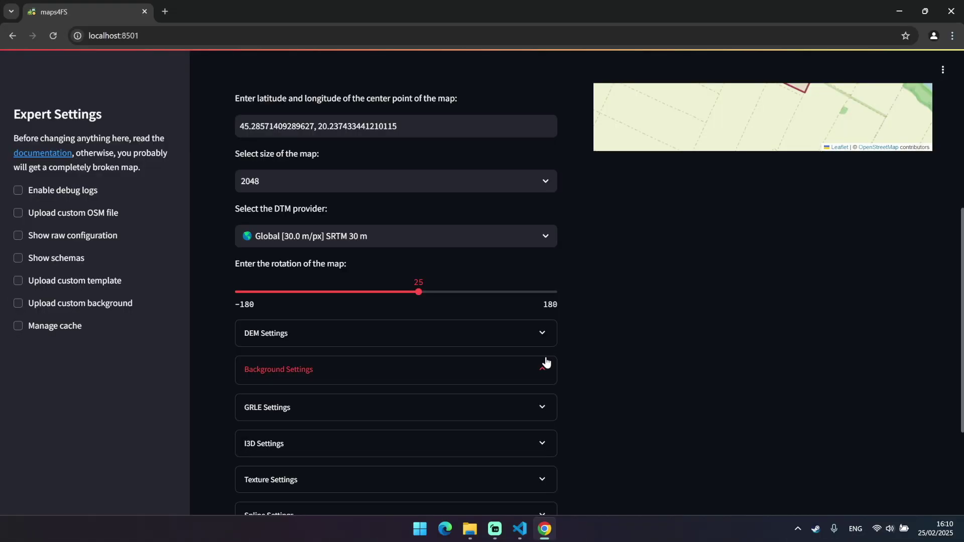
{"action": "scroll", "coordinate": [506, 405], "scroll_direction": "down", "scroll_amount": 1}
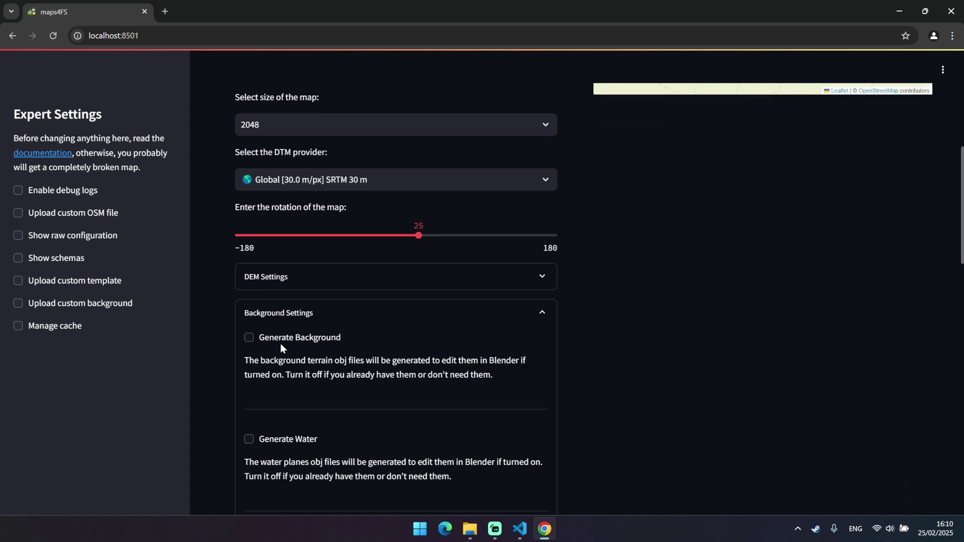
{"action": "left_click", "coordinate": [249, 338]}
{"action": "left_click", "coordinate": [249, 440]}
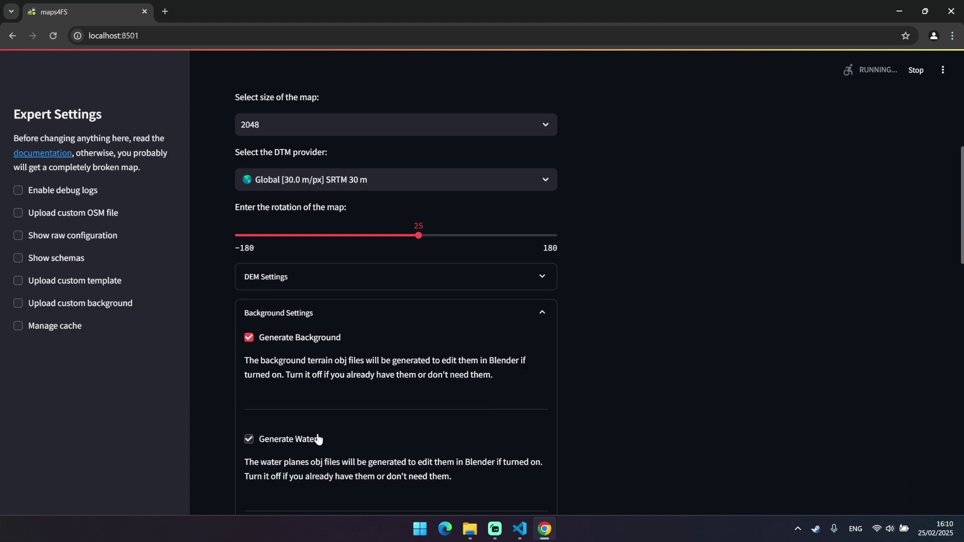
{"action": "scroll", "coordinate": [434, 391], "scroll_direction": "down", "scroll_amount": 1}
{"action": "scroll", "coordinate": [430, 387], "scroll_direction": "down", "scroll_amount": 1}
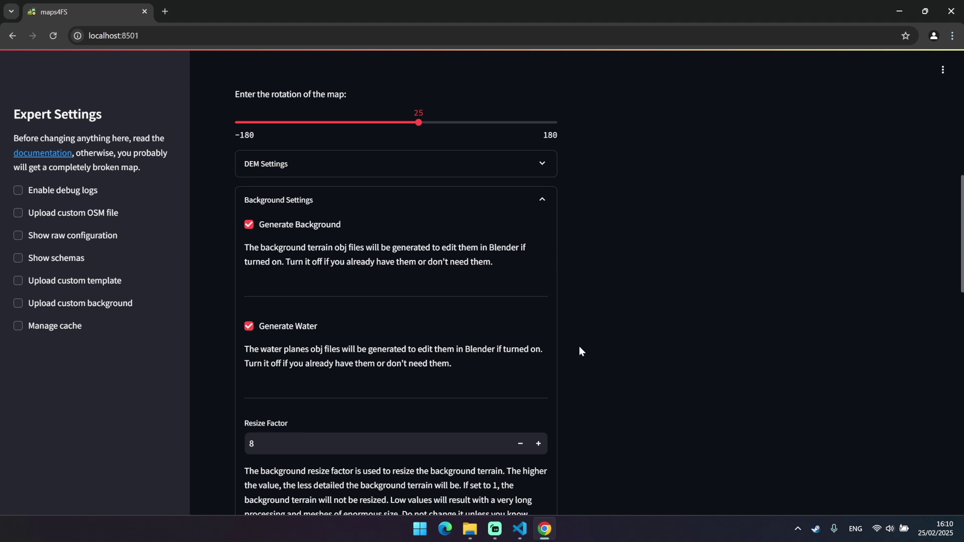
{"action": "scroll", "coordinate": [338, 317], "scroll_direction": "down", "scroll_amount": 2}
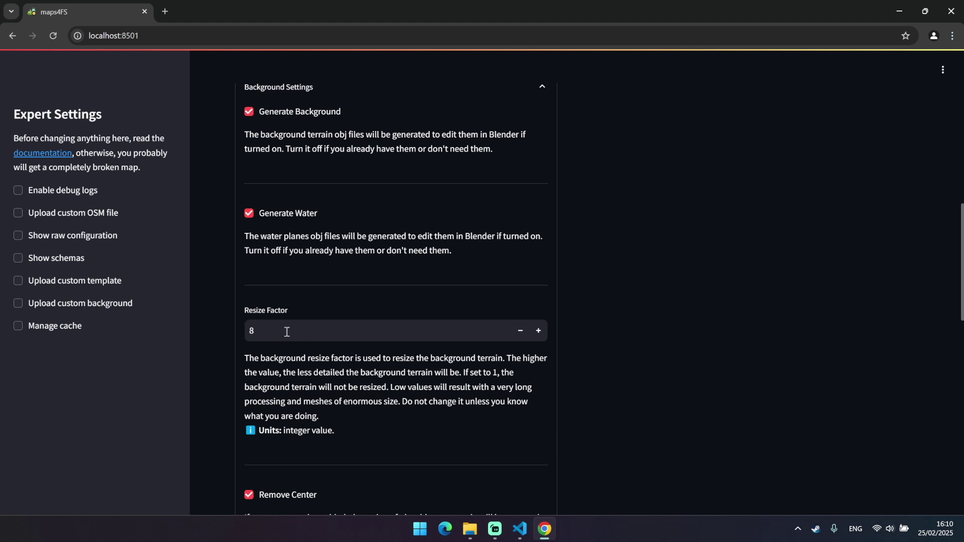
{"action": "scroll", "coordinate": [529, 450], "scroll_direction": "down", "scroll_amount": 3}
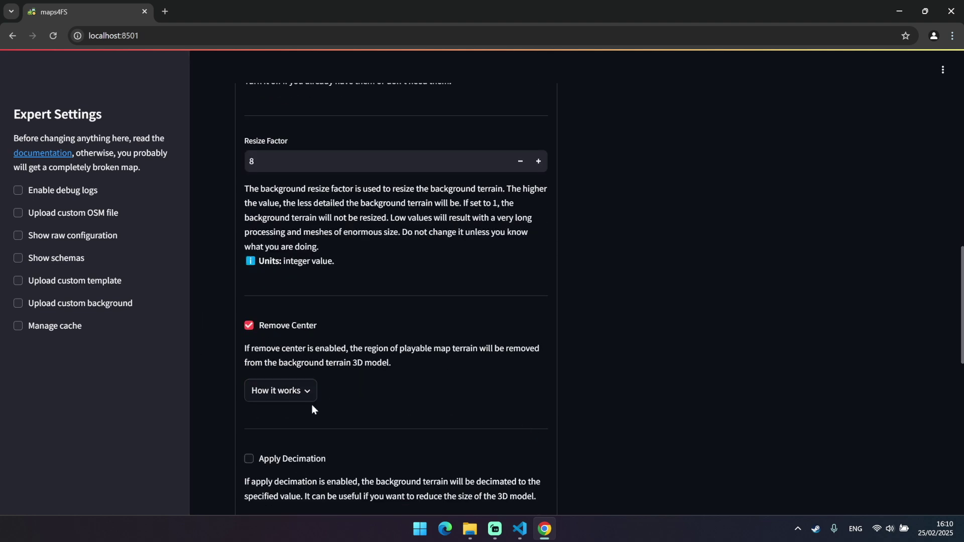
{"action": "left_click", "coordinate": [280, 391]}
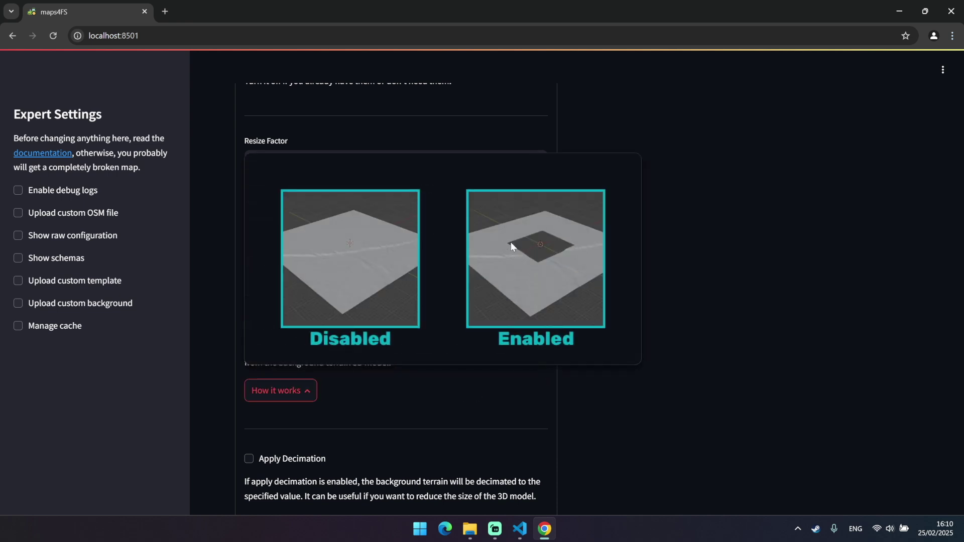
{"action": "left_click", "coordinate": [312, 391]}
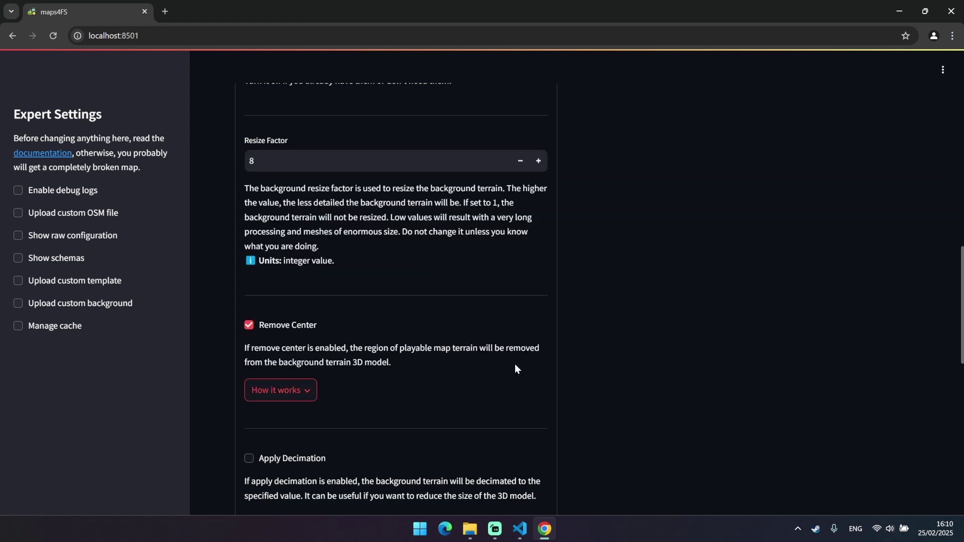
{"action": "scroll", "coordinate": [515, 364], "scroll_direction": "down", "scroll_amount": 3}
{"action": "scroll", "coordinate": [513, 362], "scroll_direction": "down", "scroll_amount": 3}
{"action": "scroll", "coordinate": [512, 360], "scroll_direction": "down", "scroll_amount": 2}
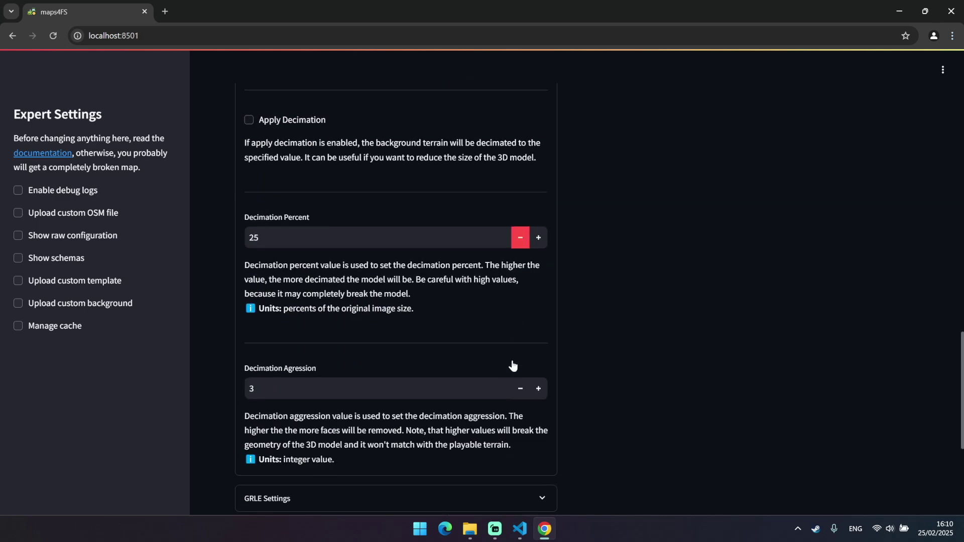
{"action": "scroll", "coordinate": [512, 361], "scroll_direction": "down", "scroll_amount": 1}
{"action": "scroll", "coordinate": [509, 355], "scroll_direction": "down", "scroll_amount": 1}
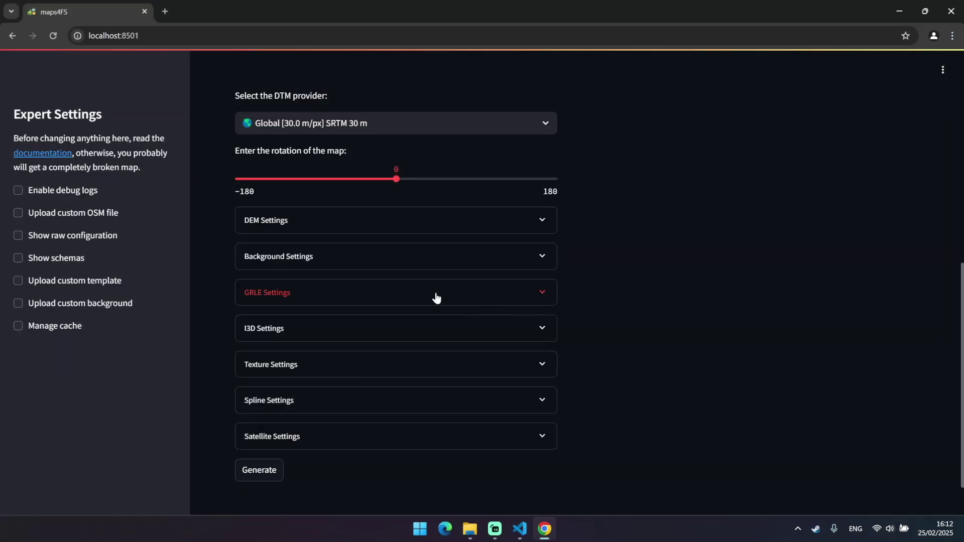
{"action": "left_click", "coordinate": [436, 297]}
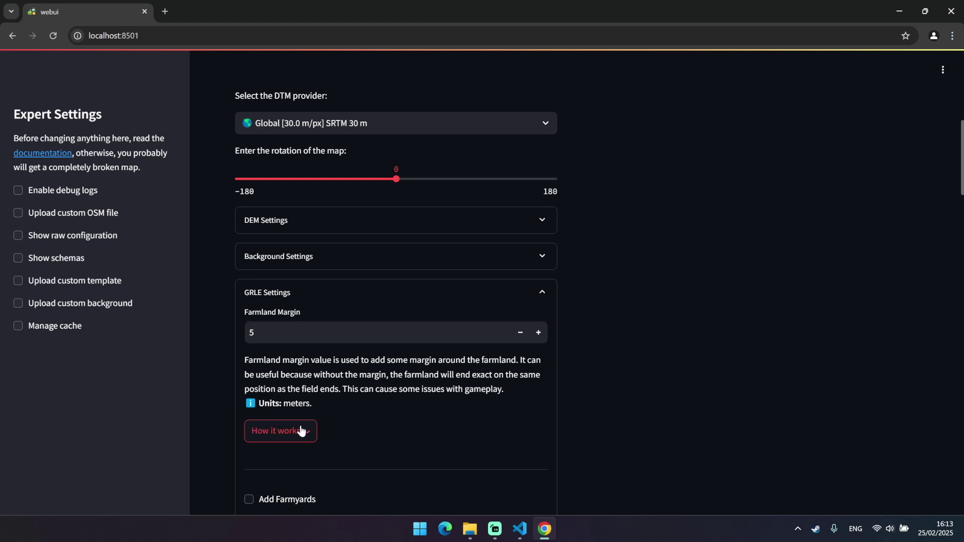
{"action": "left_click", "coordinate": [279, 431]}
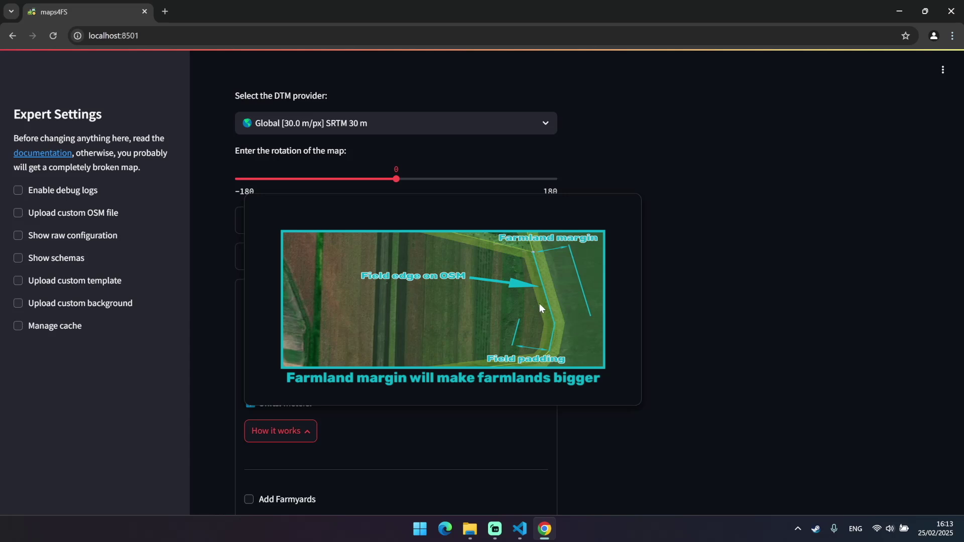
{"action": "left_click", "coordinate": [651, 298]}
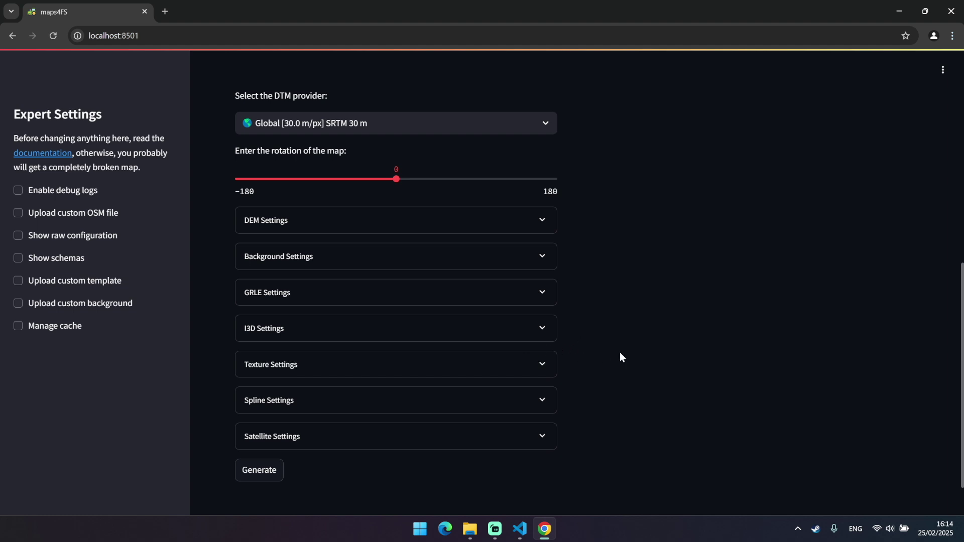
{"action": "scroll", "coordinate": [620, 352], "scroll_direction": "down", "scroll_amount": 1}
In Texture Settings, enable Dissolve and view its explanation
{"action": "left_click", "coordinate": [509, 309]}
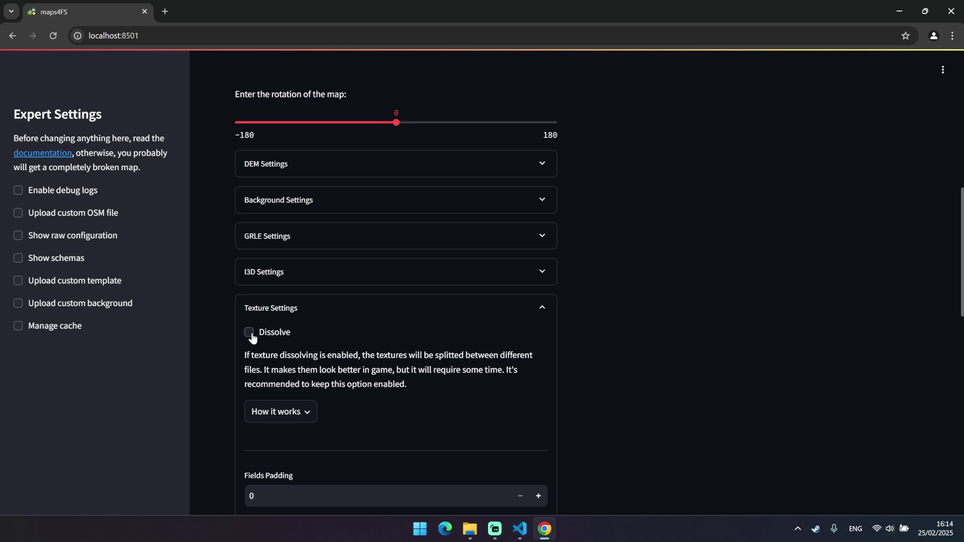
{"action": "left_click", "coordinate": [248, 333]}
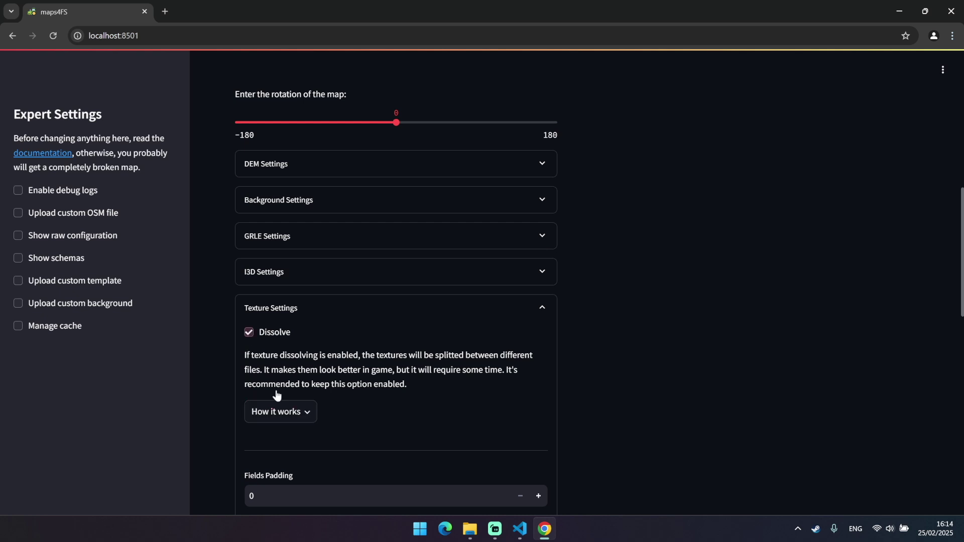
{"action": "left_click", "coordinate": [278, 412]}
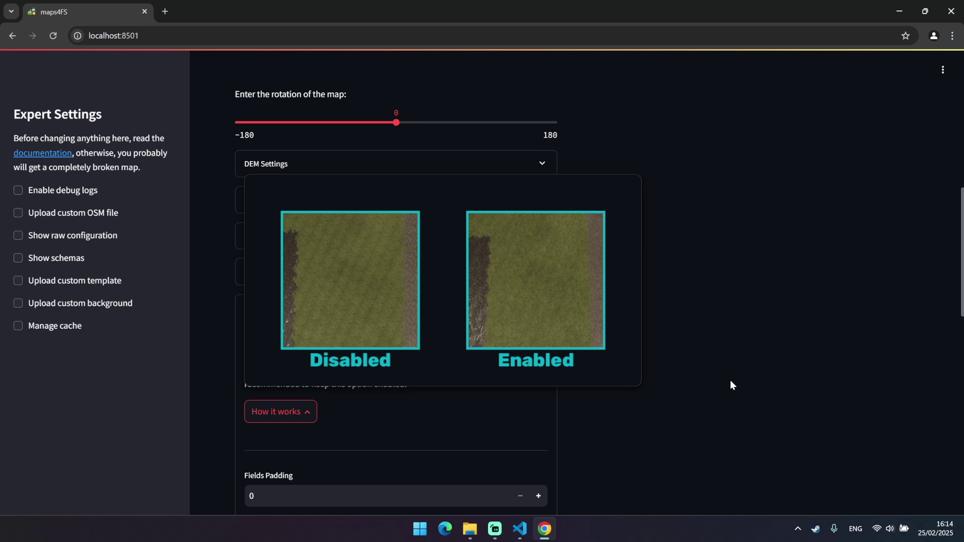
{"action": "left_click", "coordinate": [706, 376]}
{"action": "scroll", "coordinate": [533, 373], "scroll_direction": "down", "scroll_amount": 2}
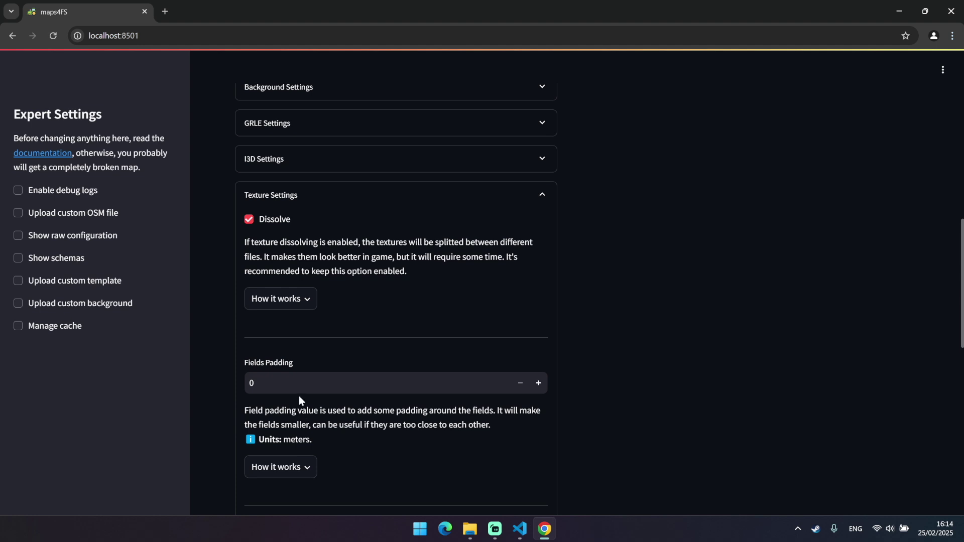
Check the Fields Padding explanation, then change Fields Padding from 0 to 7
{"action": "left_click", "coordinate": [280, 466]}
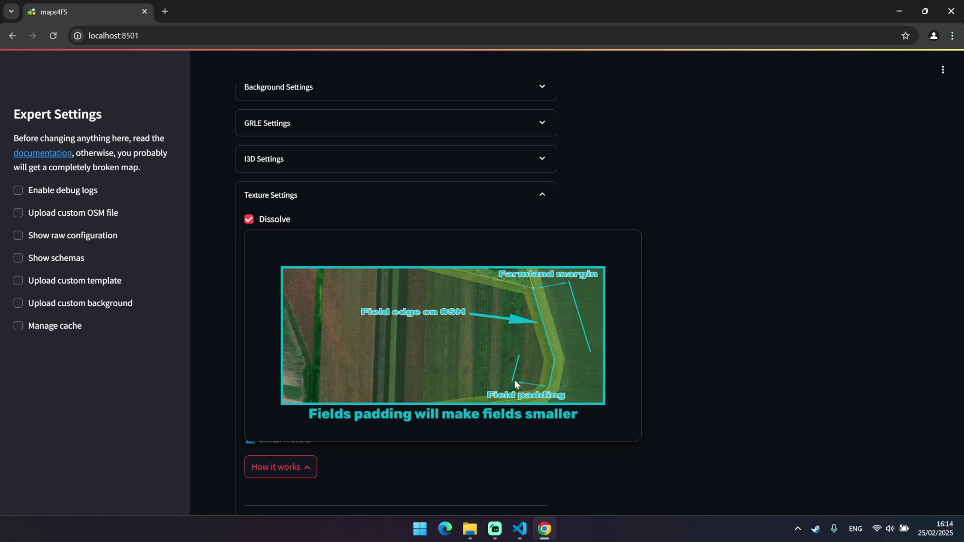
{"action": "left_click", "coordinate": [688, 419]}
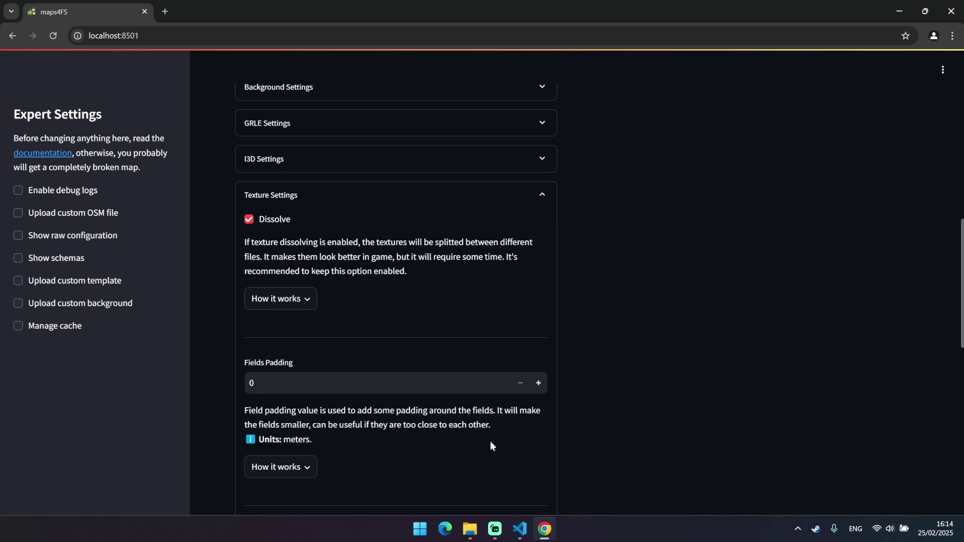
{"action": "left_click", "coordinate": [311, 385]}
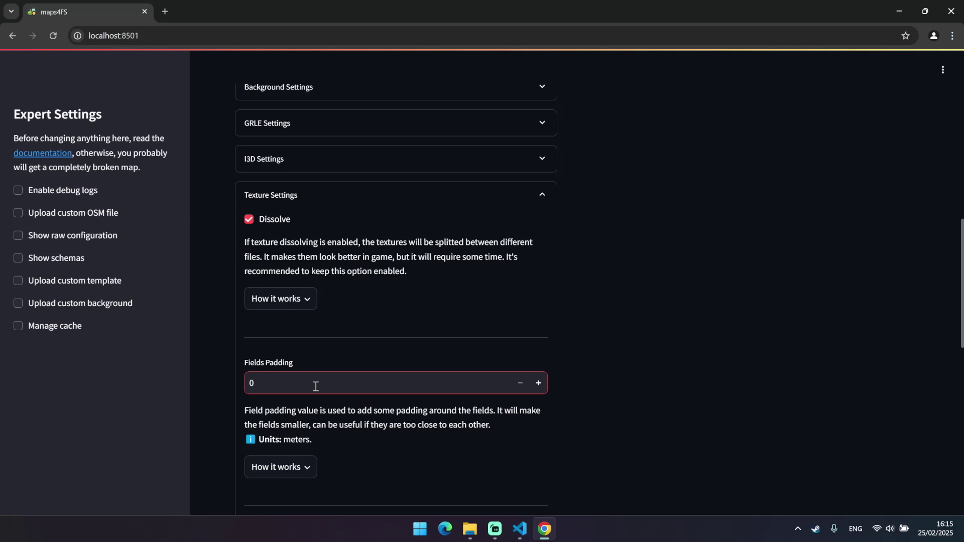
{"action": "key", "text": "BackSpace"}
{"action": "type", "text": "7"}
{"action": "key", "text": "Return"}
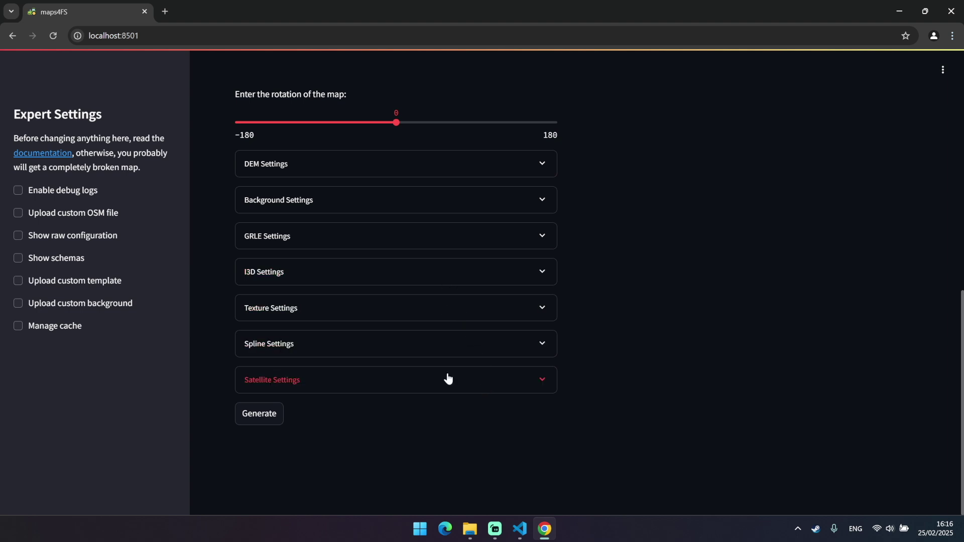
Enable Download Images in Satellite Settings and start generating the map
{"action": "left_click", "coordinate": [375, 386]}
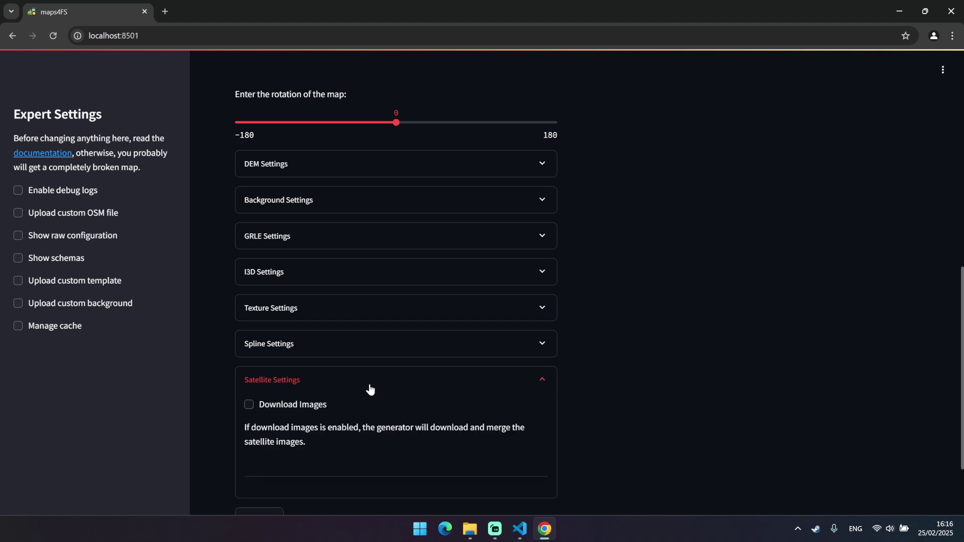
{"action": "scroll", "coordinate": [373, 381], "scroll_direction": "down", "scroll_amount": 1}
{"action": "scroll", "coordinate": [373, 377], "scroll_direction": "down", "scroll_amount": 1}
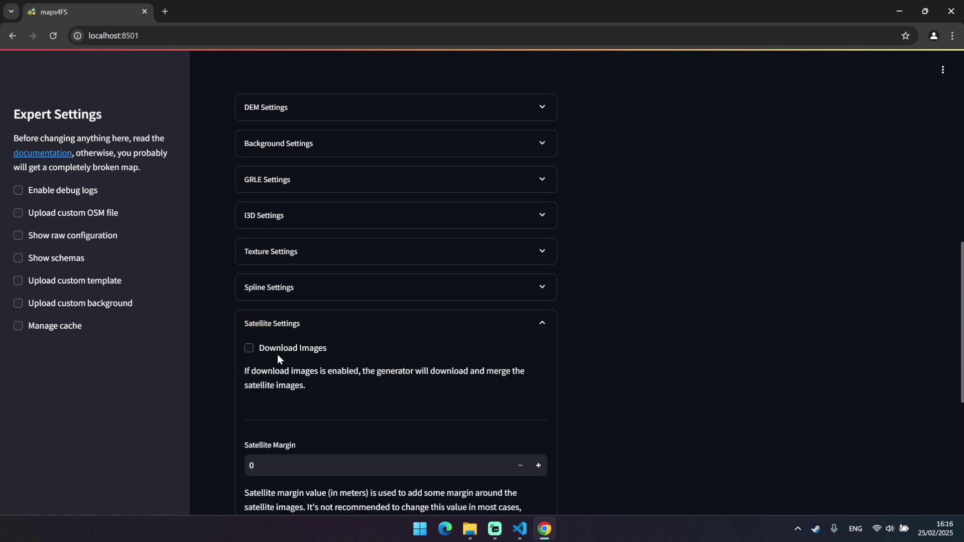
{"action": "left_click", "coordinate": [249, 348]}
{"action": "scroll", "coordinate": [377, 362], "scroll_direction": "down", "scroll_amount": 5}
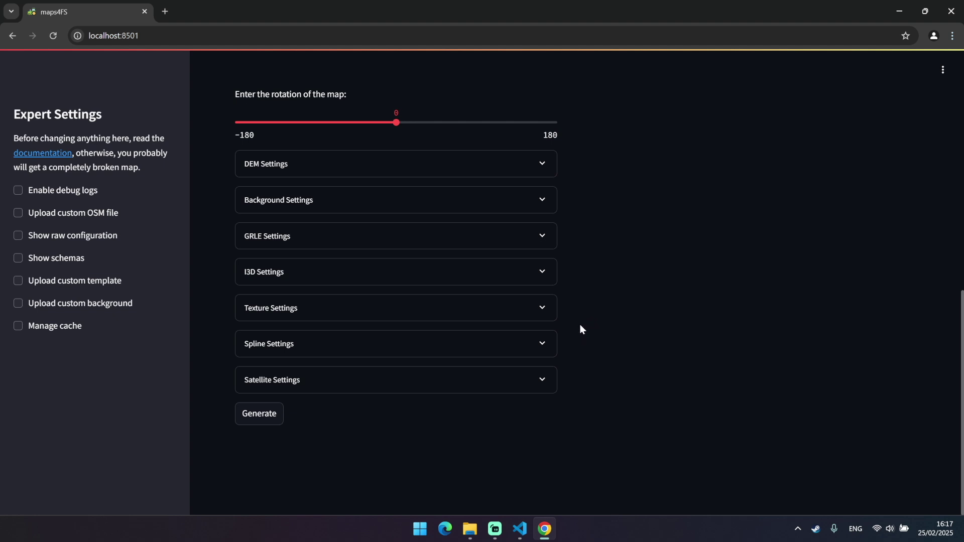
{"action": "left_click", "coordinate": [306, 422]}
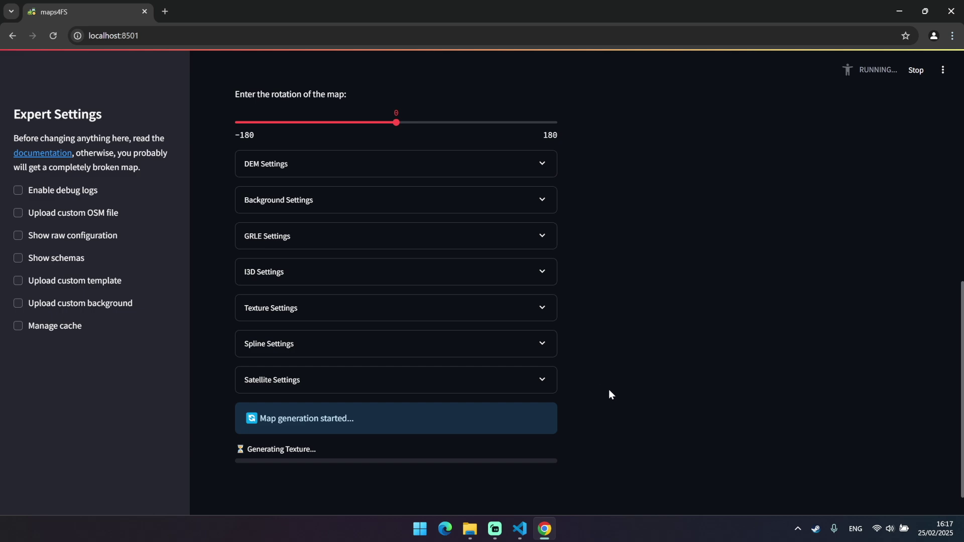
{"action": "scroll", "coordinate": [605, 393], "scroll_direction": "up", "scroll_amount": 10}
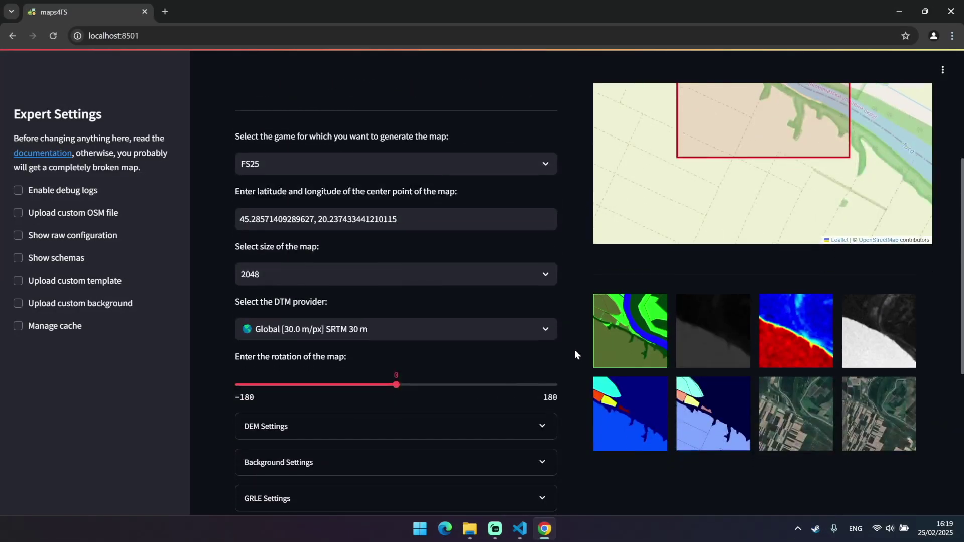
{"action": "scroll", "coordinate": [575, 350], "scroll_direction": "down", "scroll_amount": 2}
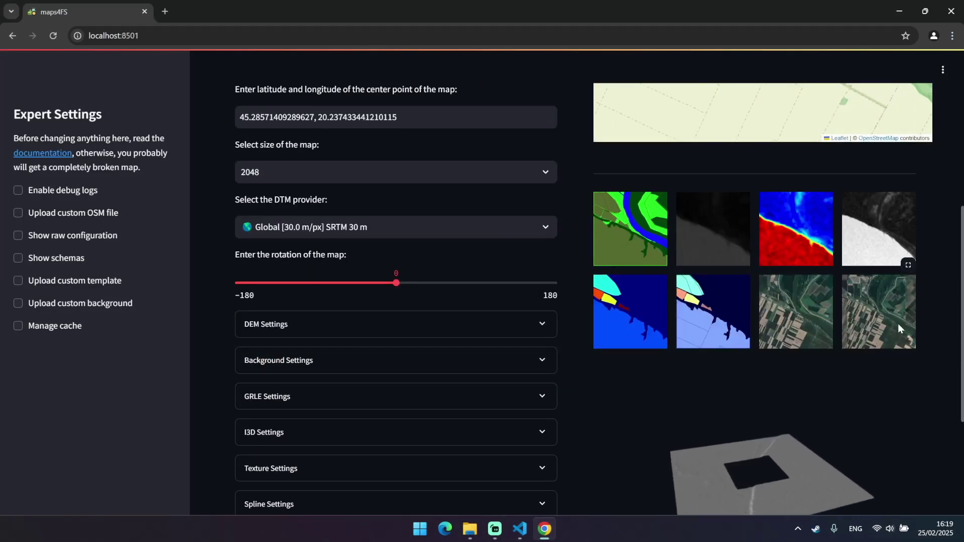
{"action": "scroll", "coordinate": [920, 373], "scroll_direction": "down", "scroll_amount": 2}
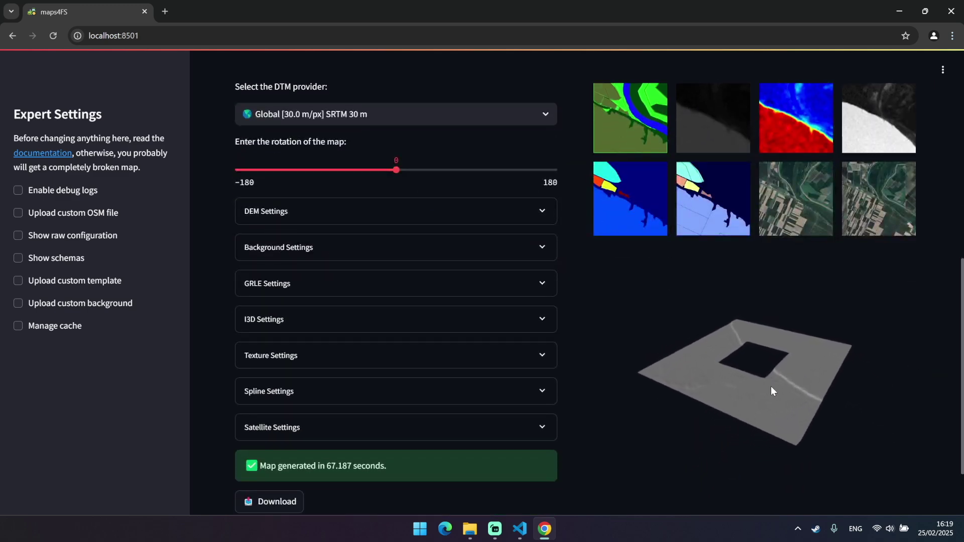
{"action": "scroll", "coordinate": [580, 269], "scroll_direction": "up", "scroll_amount": 2}
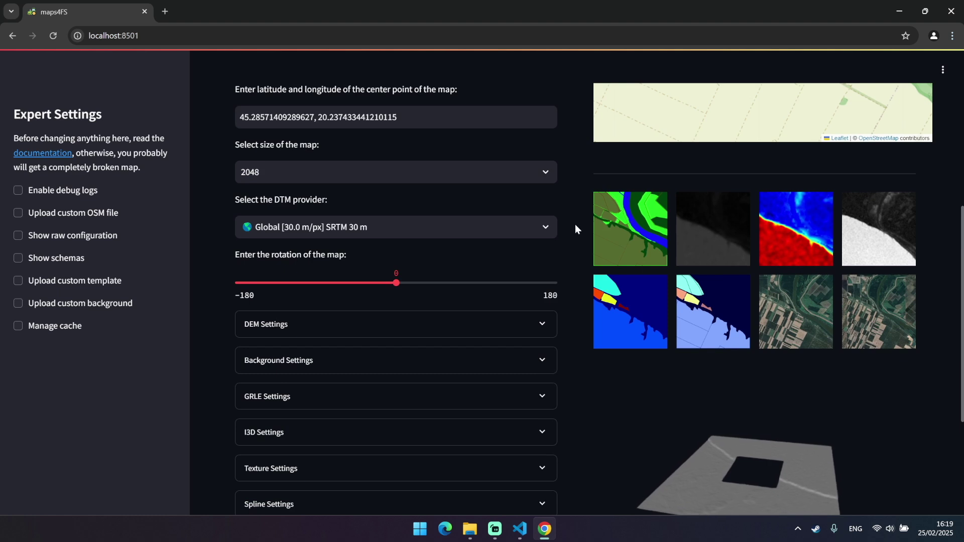
{"action": "scroll", "coordinate": [574, 224], "scroll_direction": "down", "scroll_amount": 1}
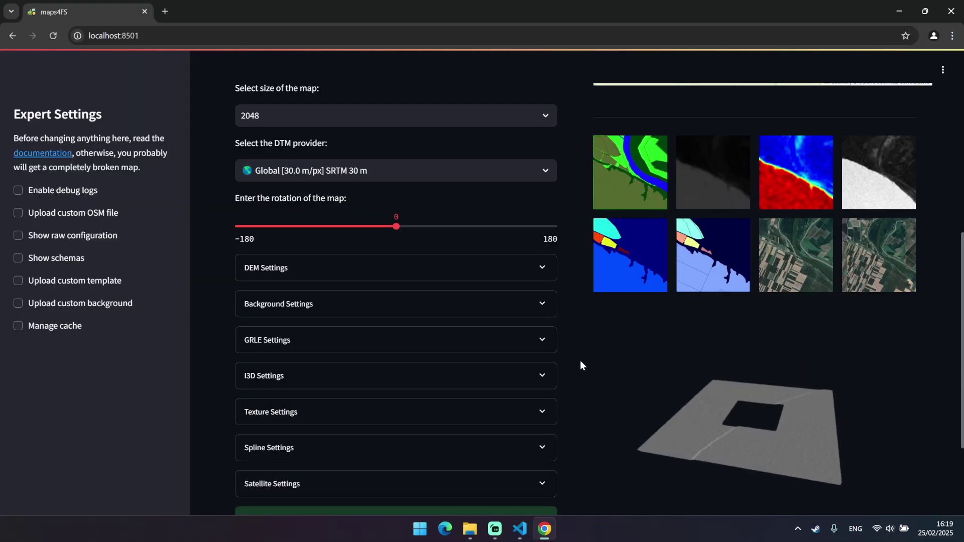
{"action": "scroll", "coordinate": [580, 367], "scroll_direction": "down", "scroll_amount": 1}
{"action": "mouse_move", "coordinate": [772, 390]}
{"action": "left_mouse_down"}
{"action": "mouse_move", "coordinate": [745, 382]}
{"action": "mouse_move", "coordinate": [706, 401]}
{"action": "mouse_move", "coordinate": [821, 372]}
{"action": "mouse_move", "coordinate": [885, 390]}
{"action": "mouse_move", "coordinate": [754, 406]}
{"action": "mouse_move", "coordinate": [769, 424]}
{"action": "mouse_move", "coordinate": [801, 362]}
{"action": "mouse_move", "coordinate": [757, 360]}
{"action": "mouse_move", "coordinate": [912, 320]}
{"action": "left_mouse_up"}
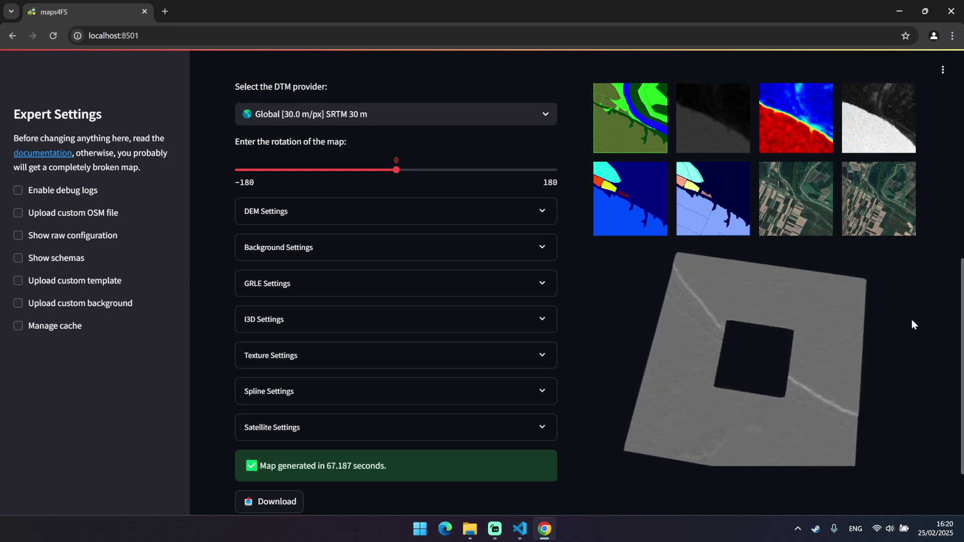
{"action": "scroll", "coordinate": [928, 339], "scroll_direction": "down", "scroll_amount": 1}
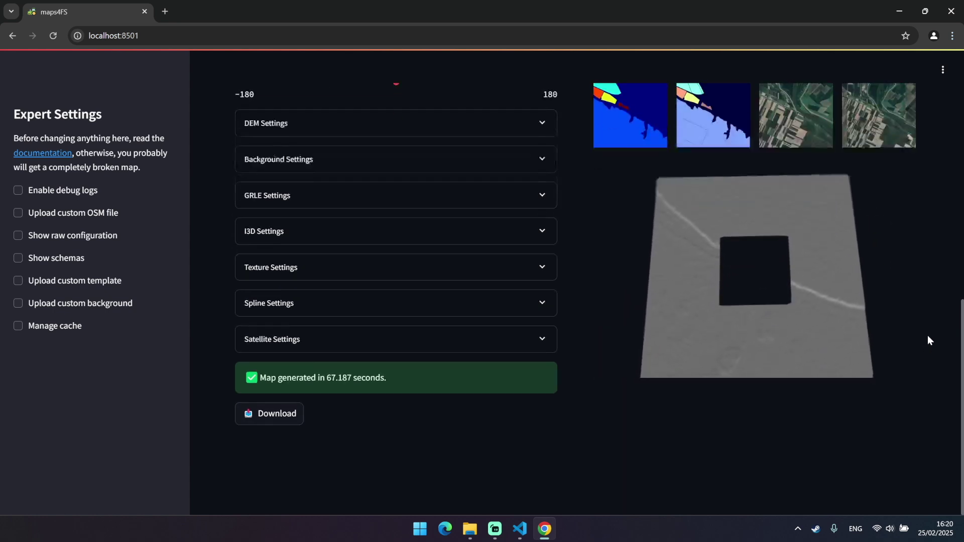
Download the generated 61 MB FS25 map archive
{"action": "left_click", "coordinate": [285, 416]}
{"action": "scroll", "coordinate": [577, 373], "scroll_direction": "up", "scroll_amount": 3}
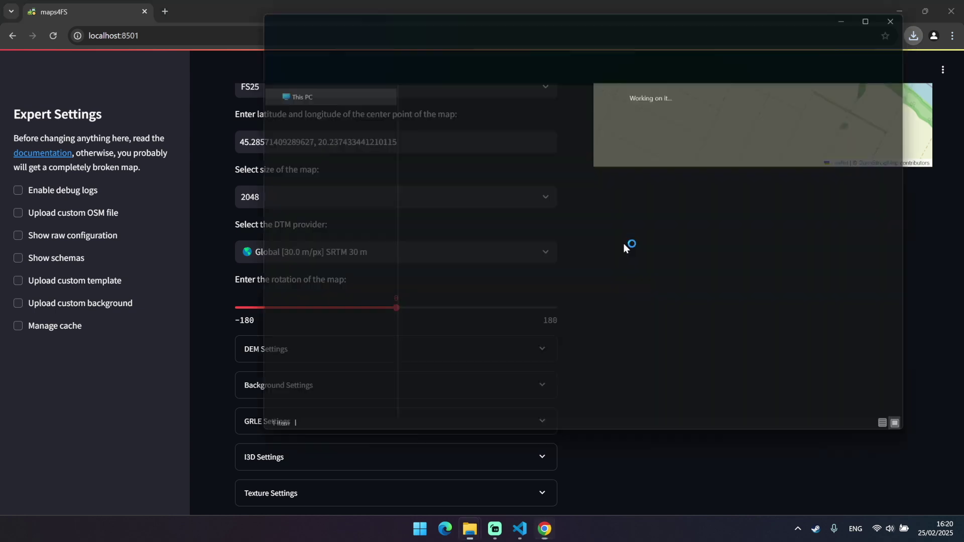
Extract the downloaded map zip with 7-Zip and open the extracted folder
{"action": "right_click", "coordinate": [424, 120]}
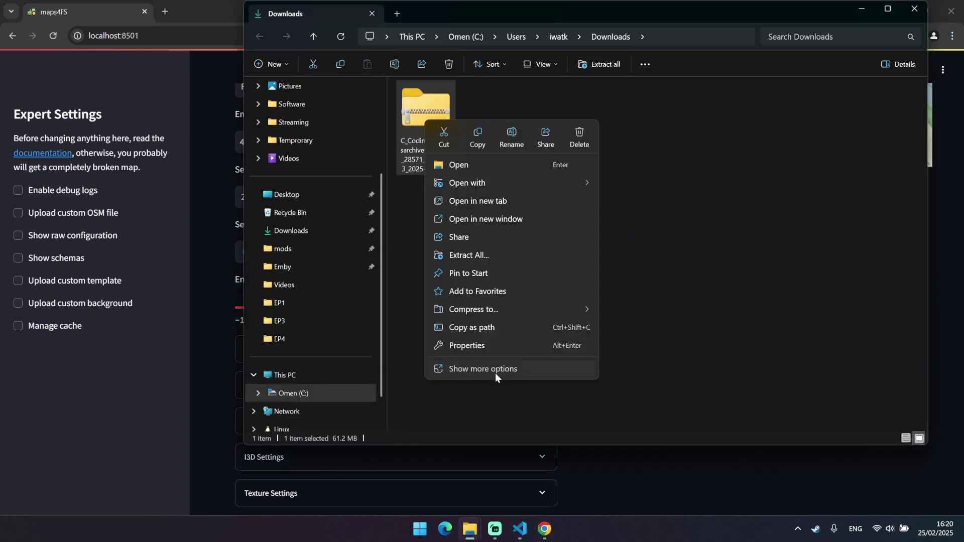
{"action": "left_click", "coordinate": [495, 374]}
{"action": "left_click", "coordinate": [666, 258]}
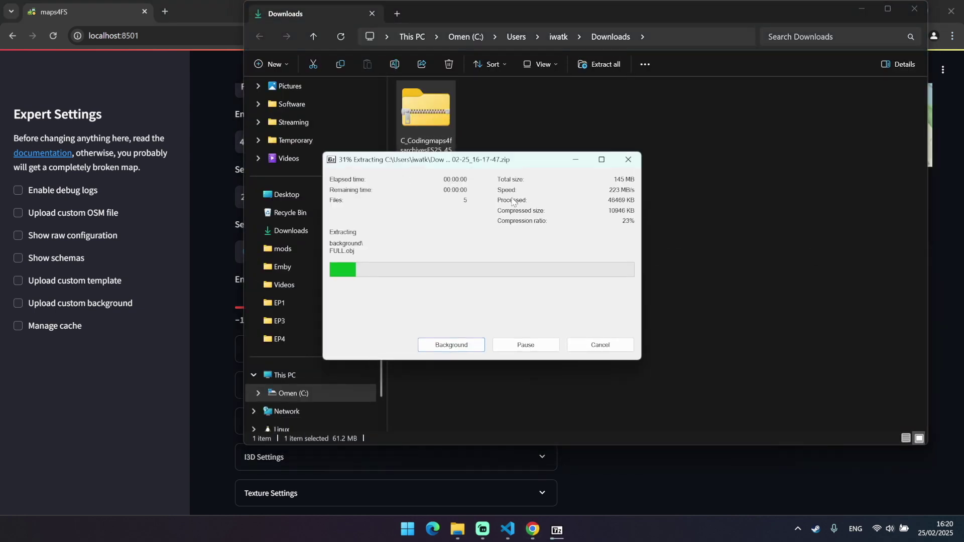
{"action": "double_click", "coordinate": [490, 132]}
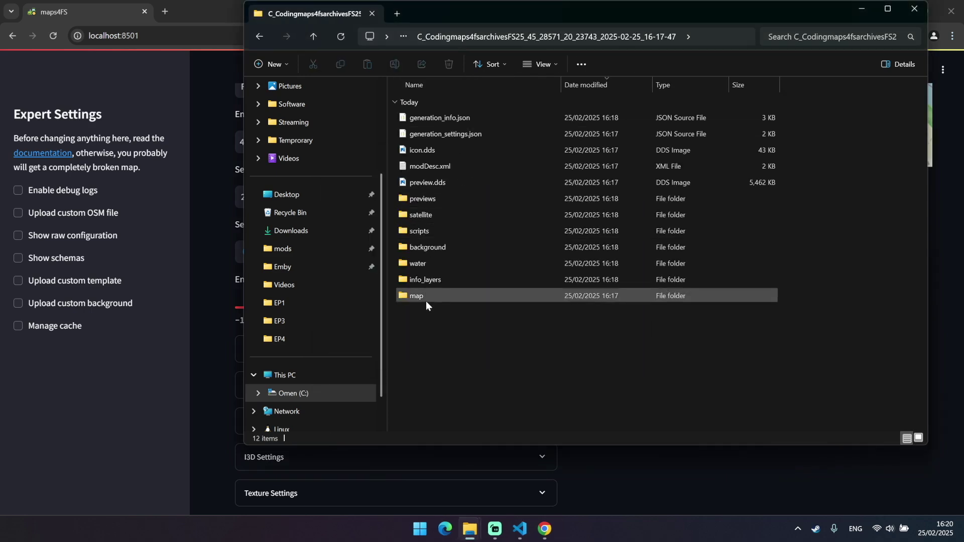
Browse the satellite and background folders (FULL.obj), then open map/map.i3d
{"action": "double_click", "coordinate": [435, 214]}
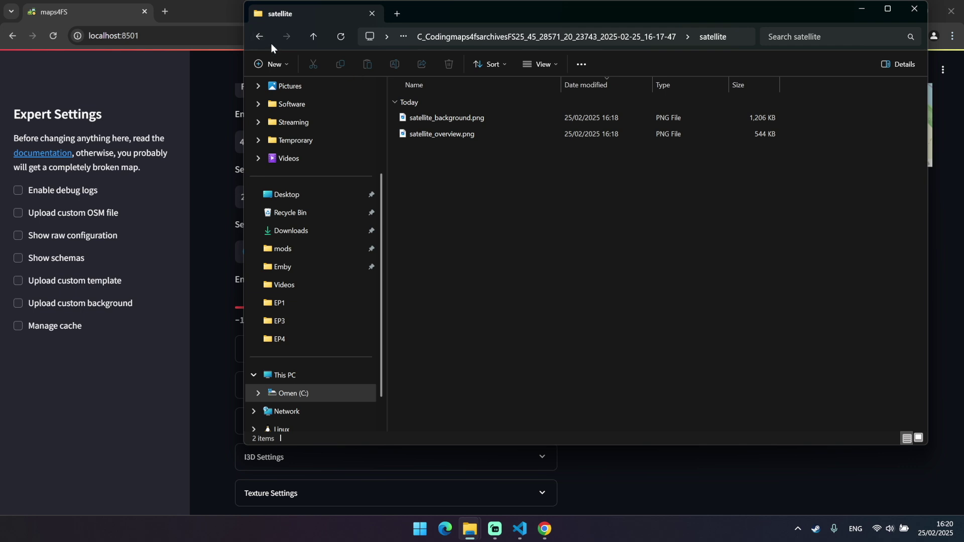
{"action": "left_click", "coordinate": [260, 37]}
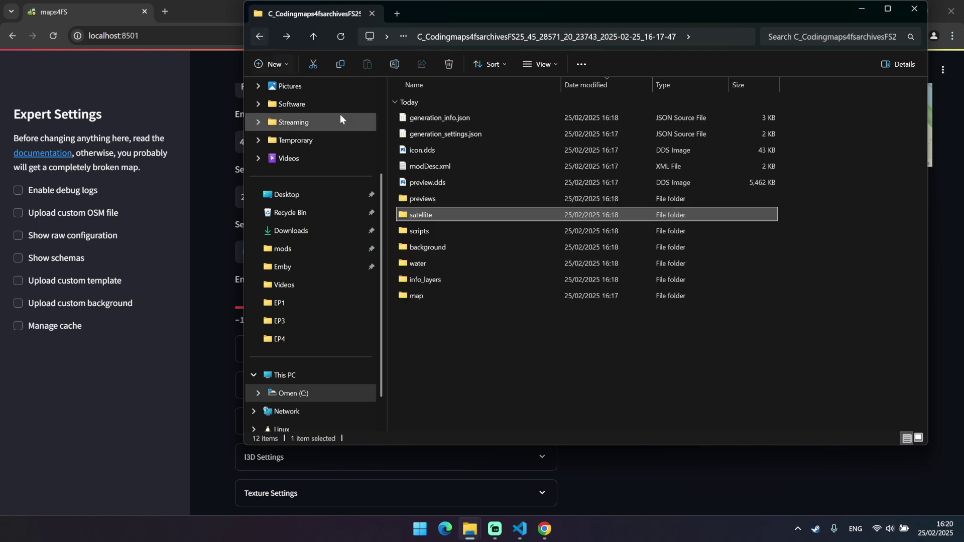
{"action": "double_click", "coordinate": [441, 249]}
{"action": "left_click", "coordinate": [431, 117]}
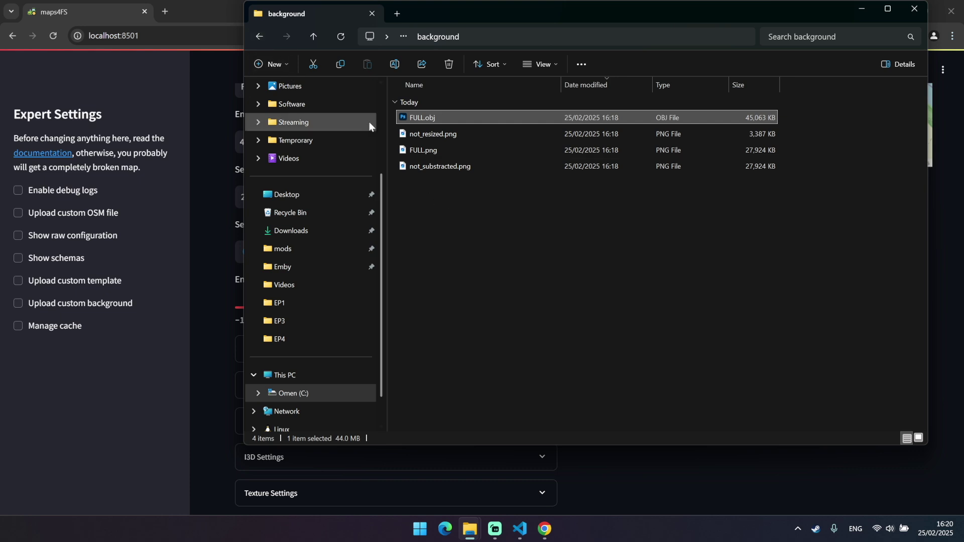
{"action": "left_click", "coordinate": [259, 37]}
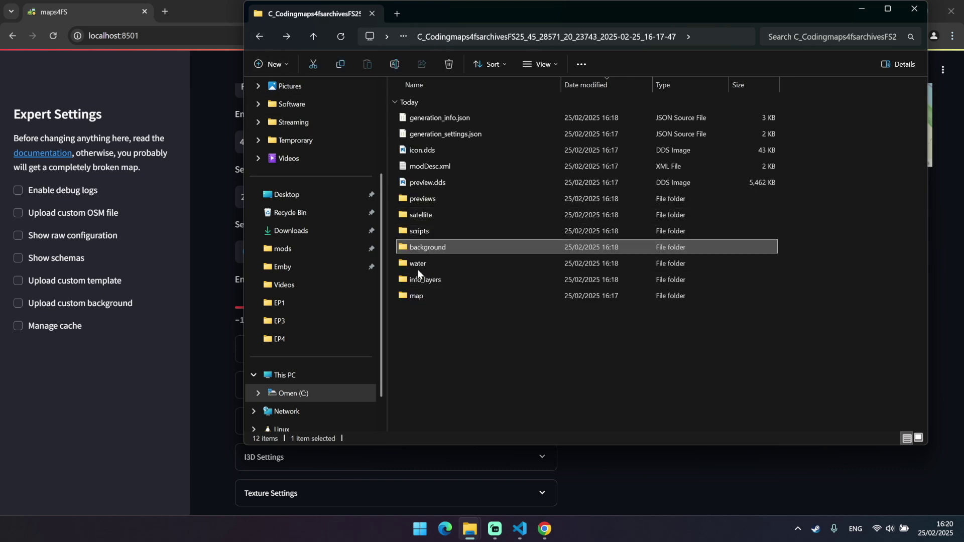
{"action": "double_click", "coordinate": [417, 294]}
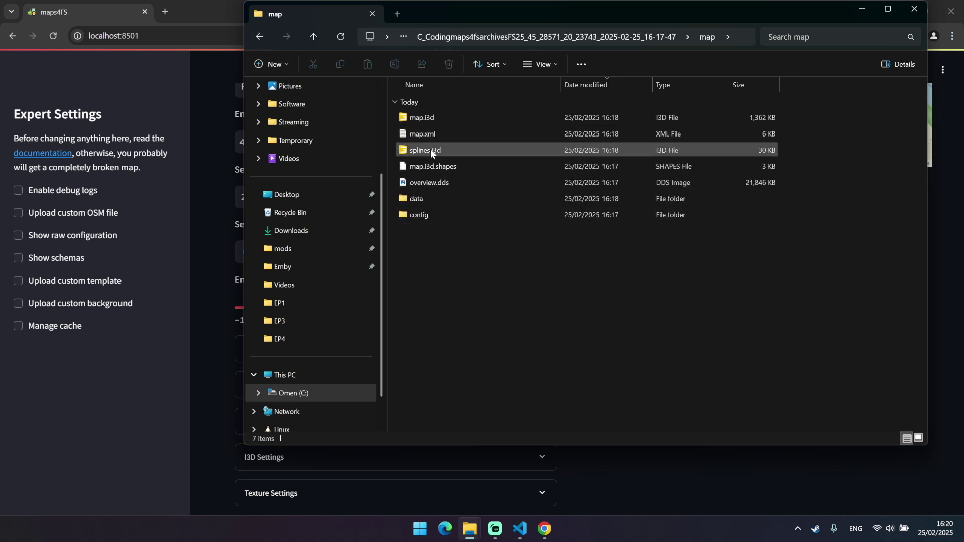
{"action": "double_click", "coordinate": [429, 118]}
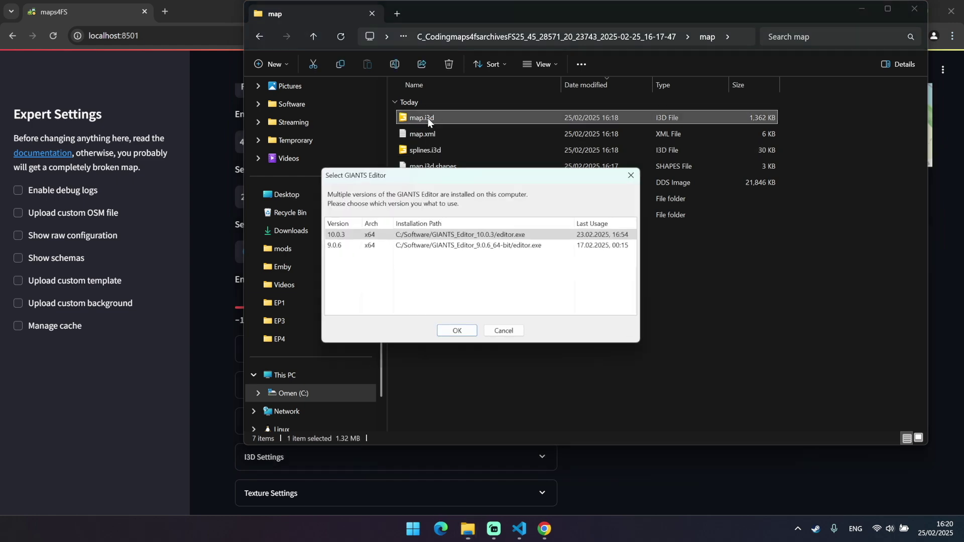
Open the map in GIANTS Editor 10.0.3 and reload the terrain material
{"action": "left_click", "coordinate": [456, 334]}
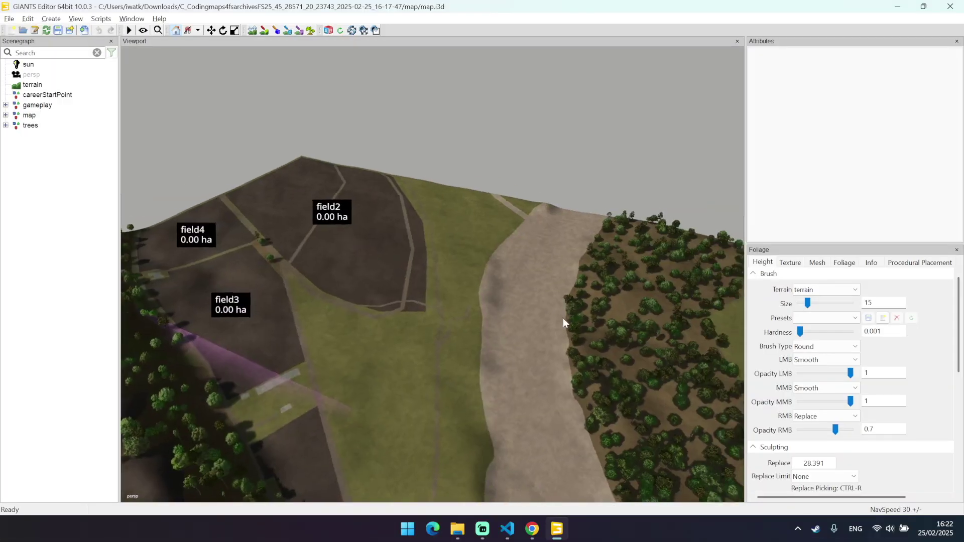
{"action": "left_click_drag", "start_coordinate": [563, 318], "coordinate": [714, 329], "text": "alt"}
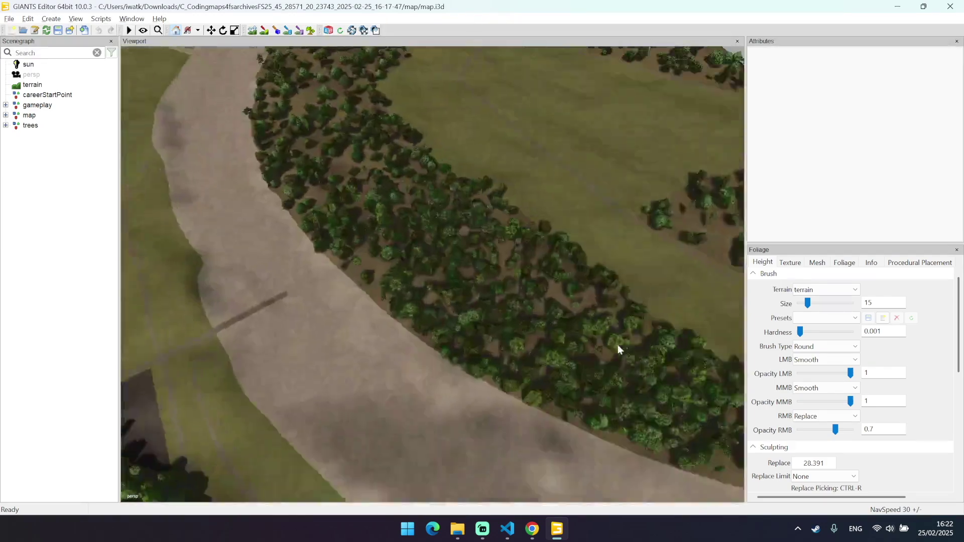
{"action": "mouse_move", "coordinate": [618, 348]}
{"action": "left_mouse_down"}
{"action": "mouse_move", "coordinate": [580, 324]}
{"action": "mouse_move", "coordinate": [615, 342]}
{"action": "left_mouse_up"}
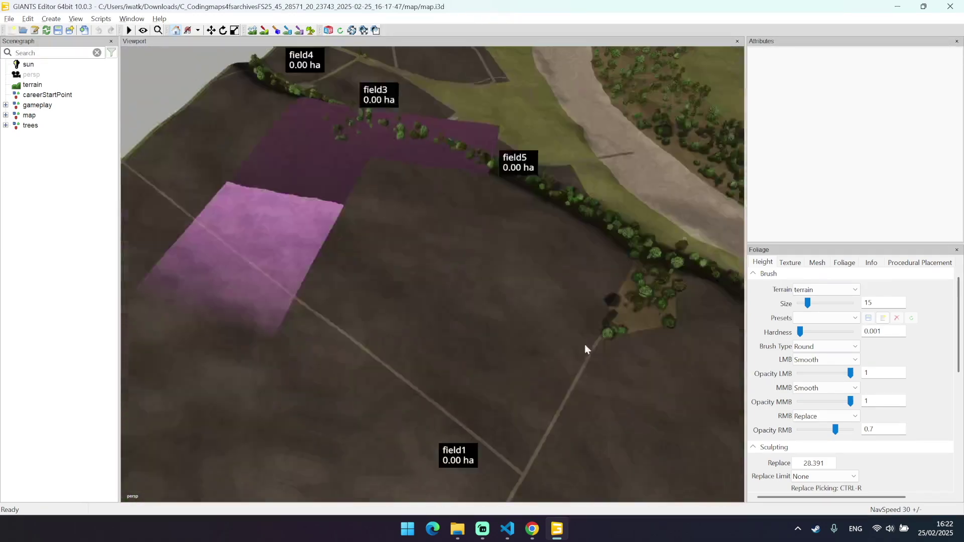
{"action": "left_click", "coordinate": [31, 84]}
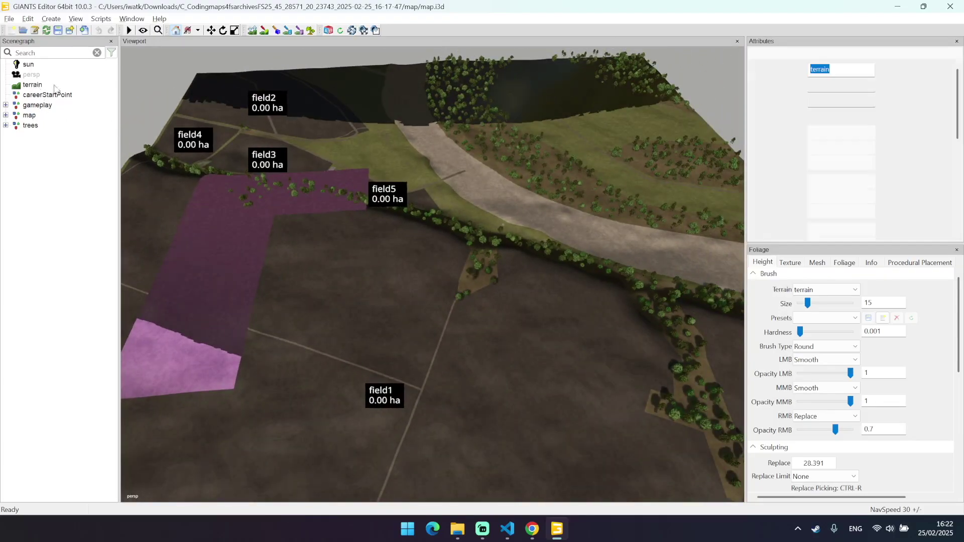
{"action": "left_click", "coordinate": [831, 53]}
{"action": "scroll", "coordinate": [866, 151], "scroll_direction": "down", "scroll_amount": 5}
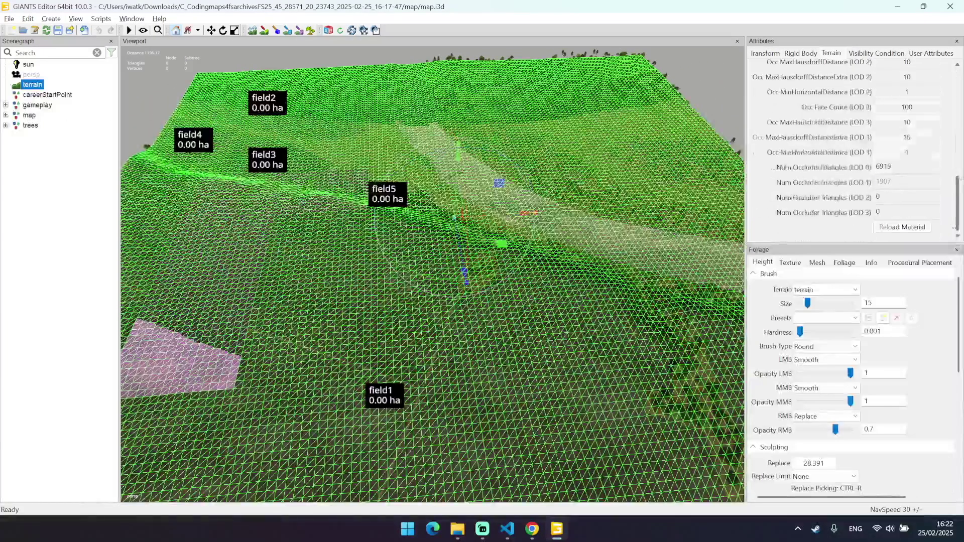
{"action": "left_click", "coordinate": [904, 225]}
Inspect the field1 label, then collapse field1 and gameplay in the scene tree
{"action": "mouse_move", "coordinate": [462, 160]}
{"action": "left_mouse_down"}
{"action": "mouse_move", "coordinate": [504, 192]}
{"action": "mouse_move", "coordinate": [468, 154]}
{"action": "mouse_move", "coordinate": [367, 209]}
{"action": "mouse_move", "coordinate": [452, 219]}
{"action": "mouse_move", "coordinate": [417, 218]}
{"action": "mouse_move", "coordinate": [507, 172]}
{"action": "mouse_move", "coordinate": [378, 297]}
{"action": "left_mouse_up"}
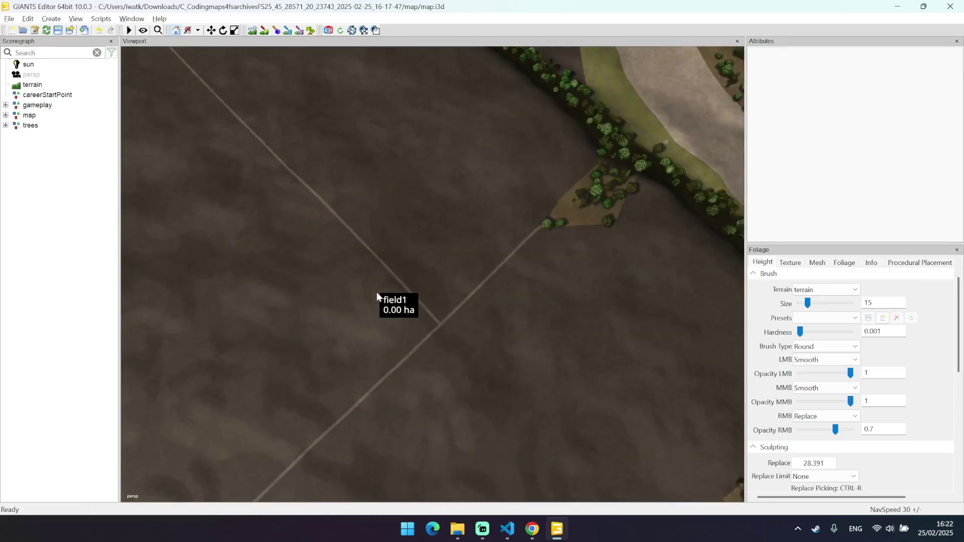
{"action": "left_click", "coordinate": [403, 305]}
{"action": "left_click_drag", "start_coordinate": [459, 234], "coordinate": [481, 203]}
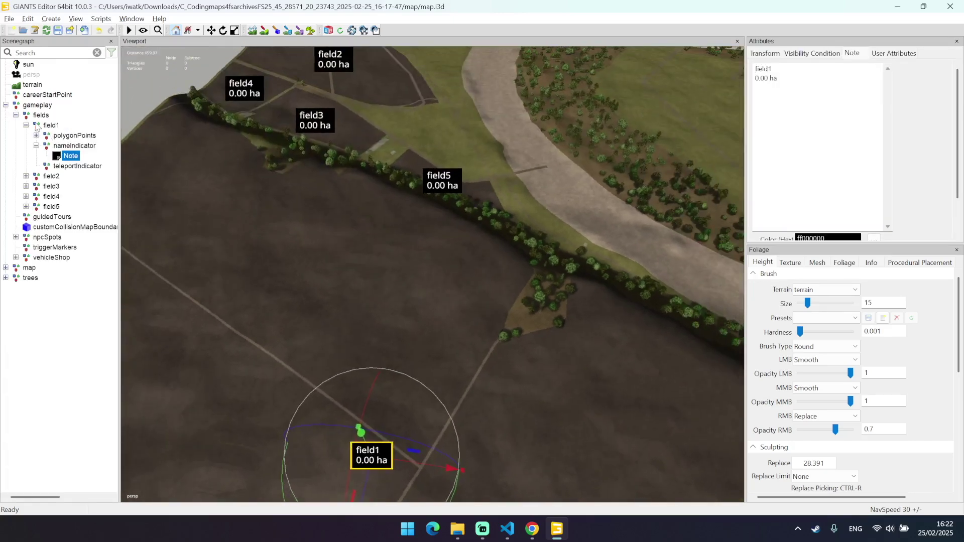
{"action": "left_click", "coordinate": [26, 126]}
{"action": "left_click", "coordinate": [5, 105]}
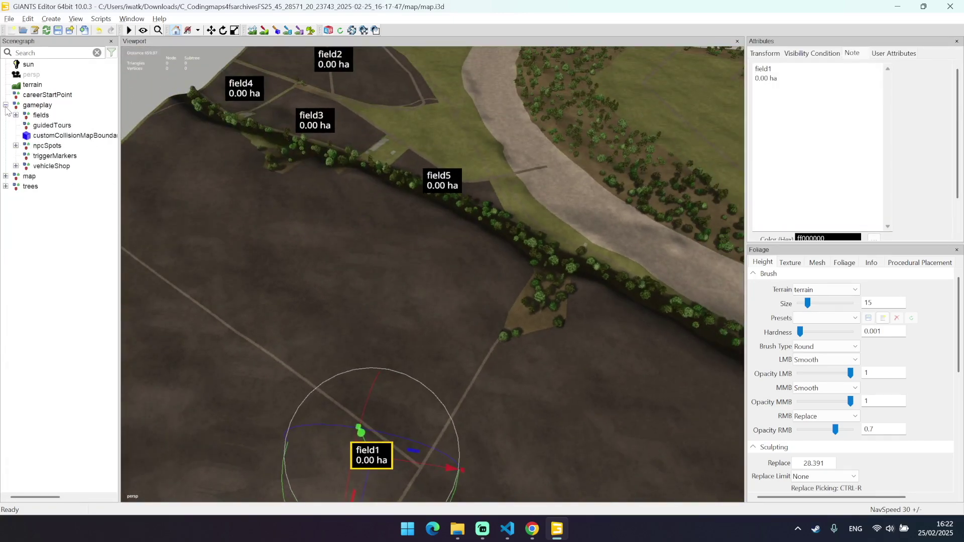
{"action": "mouse_move", "coordinate": [518, 130]}
{"action": "left_mouse_down"}
{"action": "mouse_move", "coordinate": [545, 304]}
{"action": "mouse_move", "coordinate": [480, 284]}
{"action": "mouse_move", "coordinate": [556, 290]}
{"action": "mouse_move", "coordinate": [429, 274]}
{"action": "mouse_move", "coordinate": [493, 287]}
{"action": "mouse_move", "coordinate": [457, 293]}
{"action": "mouse_move", "coordinate": [410, 328]}
{"action": "mouse_move", "coordinate": [241, 318]}
{"action": "mouse_move", "coordinate": [310, 339]}
{"action": "mouse_move", "coordinate": [527, 311]}
{"action": "mouse_move", "coordinate": [519, 313]}
{"action": "left_mouse_up"}
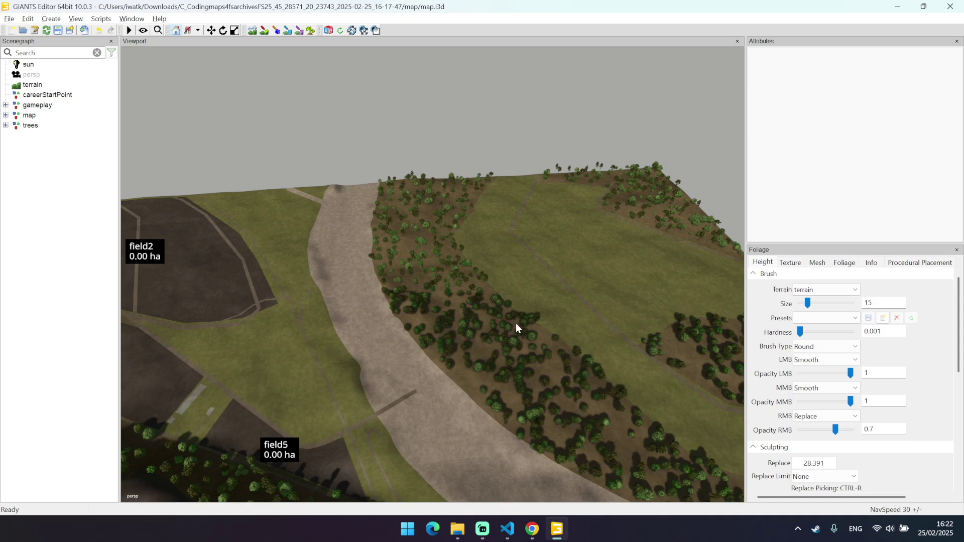
{"action": "left_click_drag", "start_coordinate": [516, 324], "coordinate": [524, 354]}
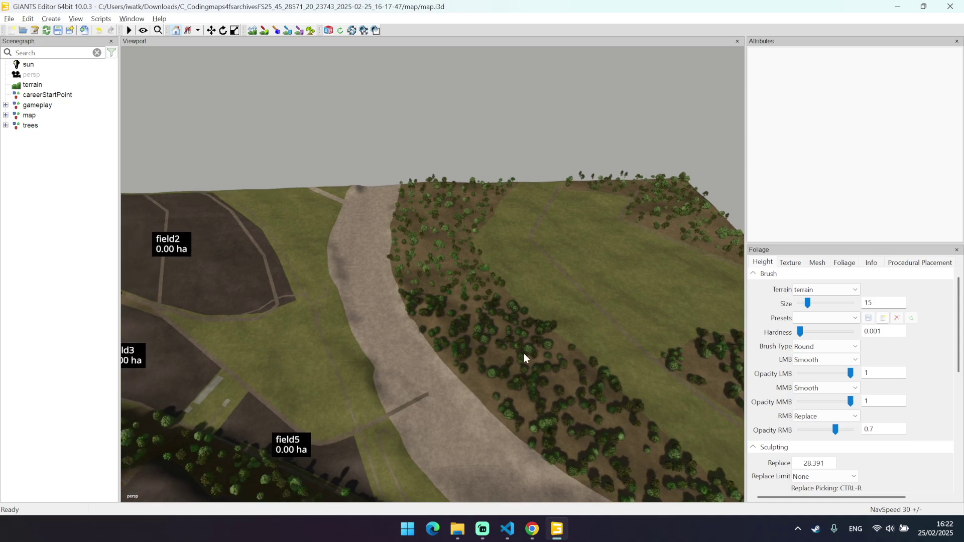